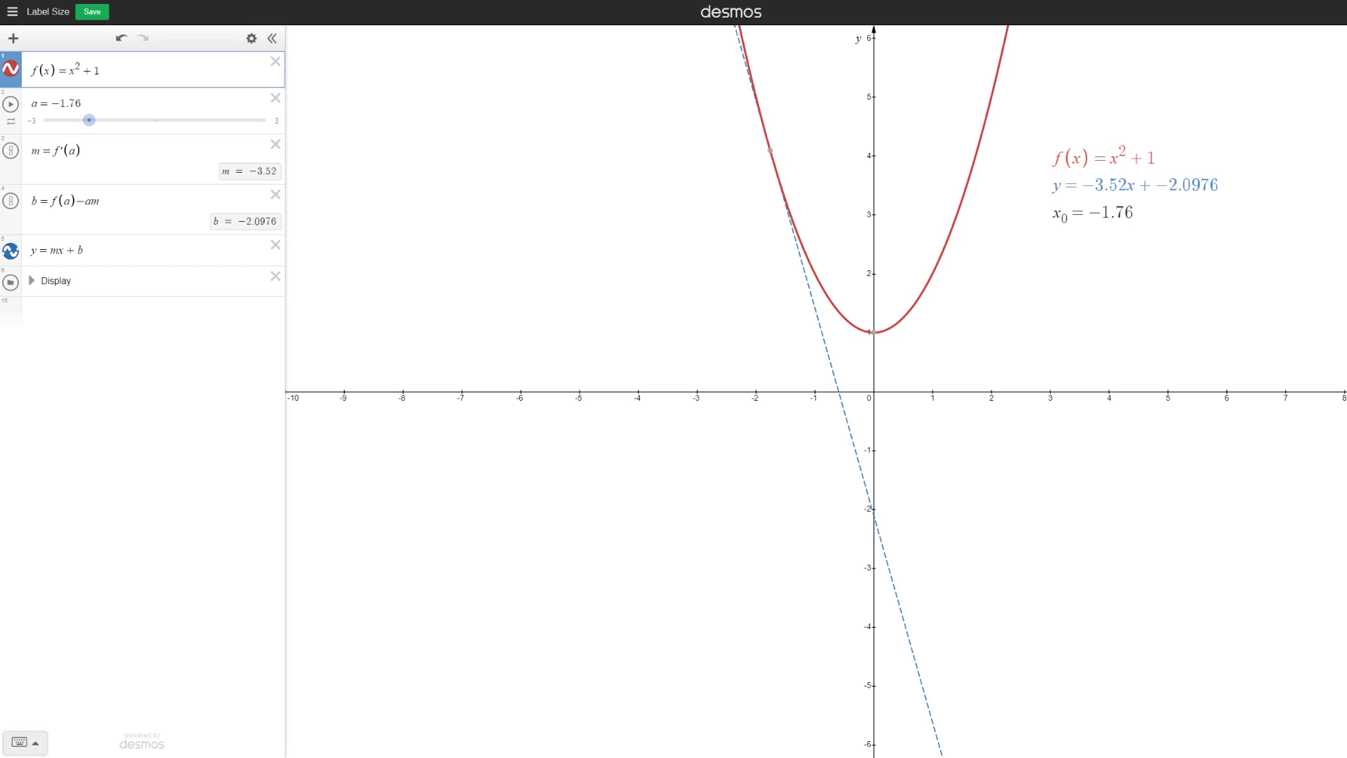
Wrap the intercept b's formula in round( and then remove that wrapper again
click(51, 204)
text(round()
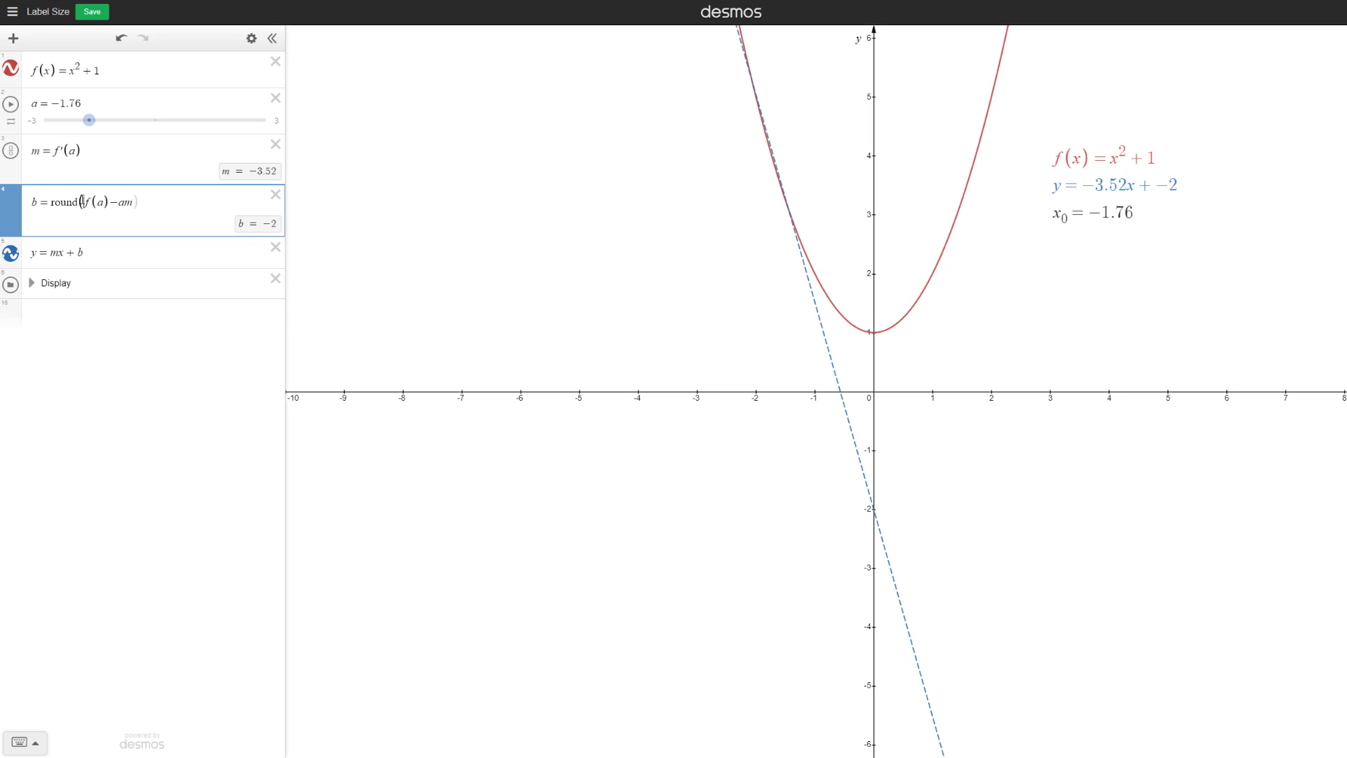
drag(85, 202, 53, 202)
click(53, 202)
key(BackSpace)
key(Delete)
key(Delete)
key(Delete)
key(Delete)
key(Delete)
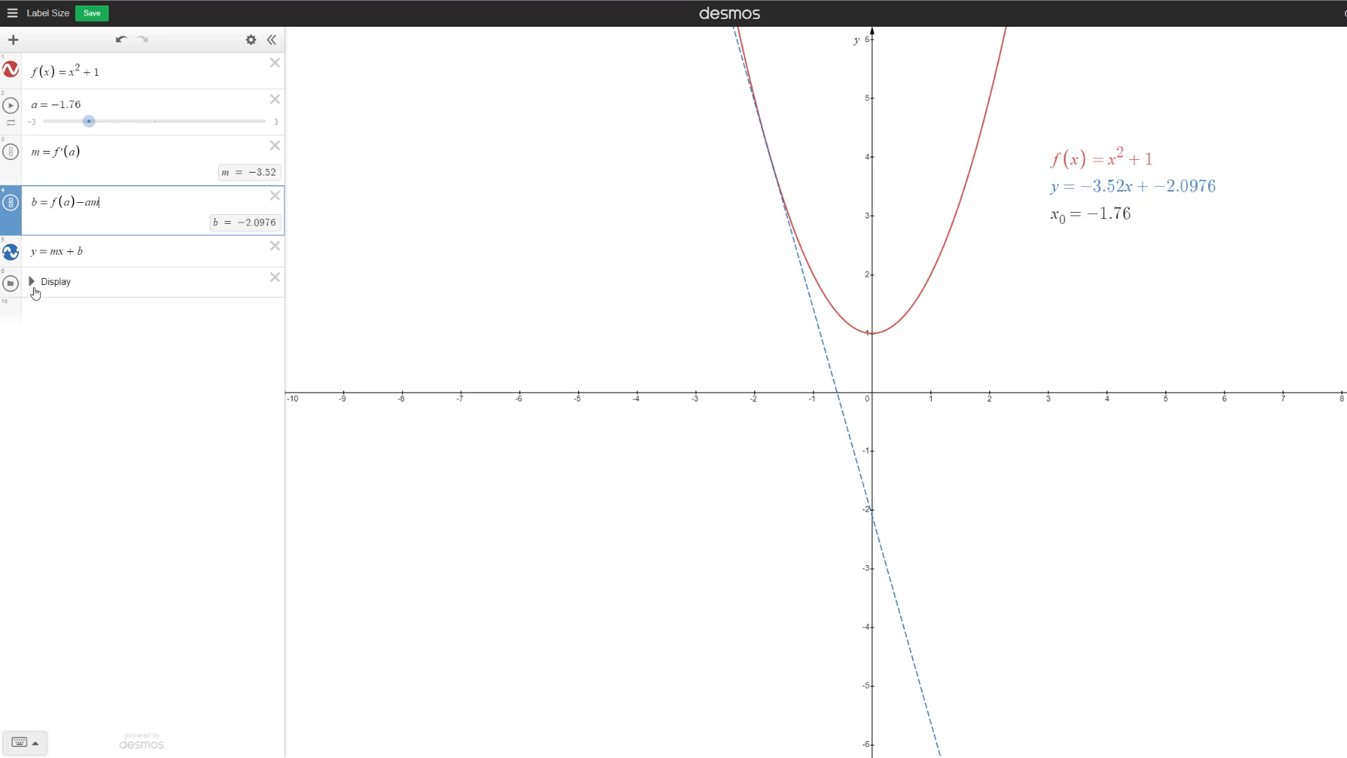
Adjust the Display sliders v_shift, s_size to 1.88, α to 0.9, and x0
click(34, 288)
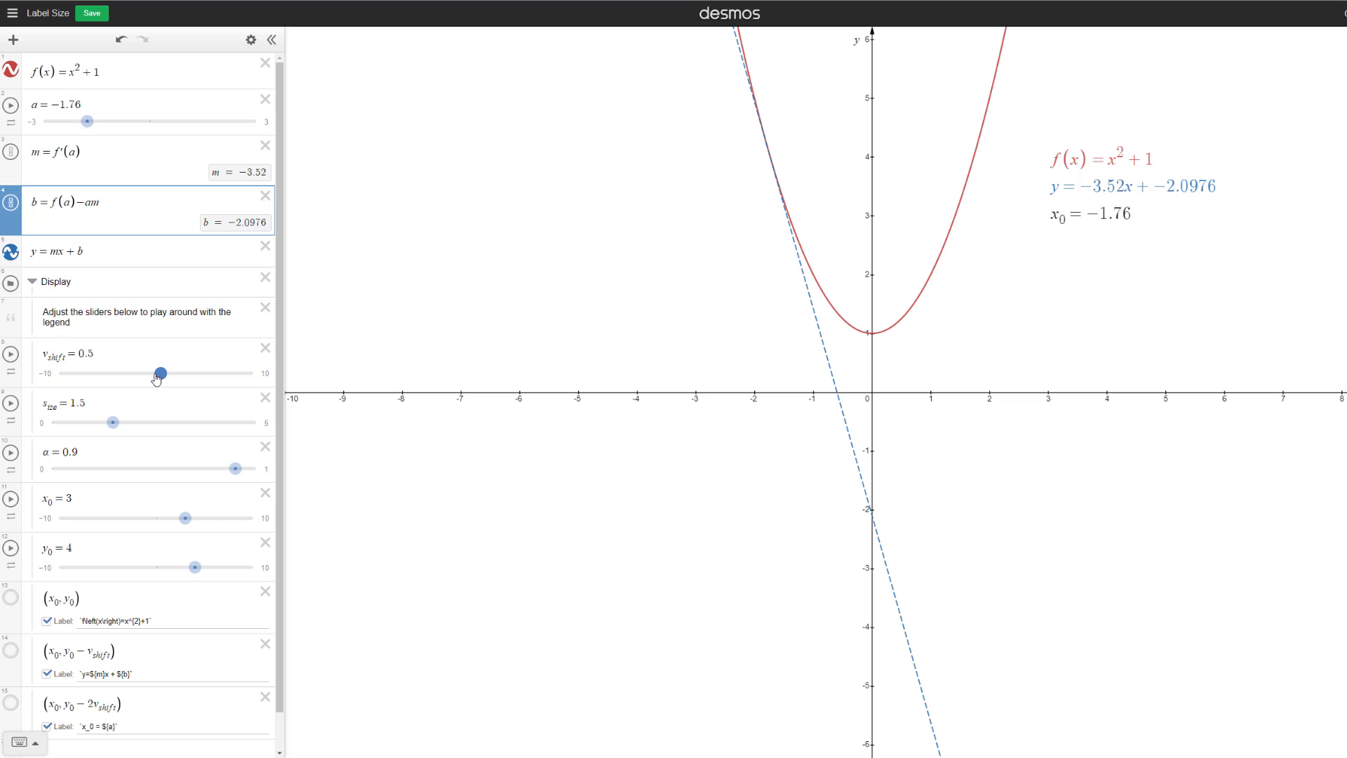
mouse_move(157, 377)
mouse_down()
mouse_move(145, 379)
mouse_move(163, 382)
mouse_up()
drag(119, 424, 130, 425)
mouse_move(228, 476)
mouse_down()
mouse_move(51, 484)
mouse_move(269, 480)
mouse_move(240, 479)
mouse_up()
drag(185, 518, 184, 518)
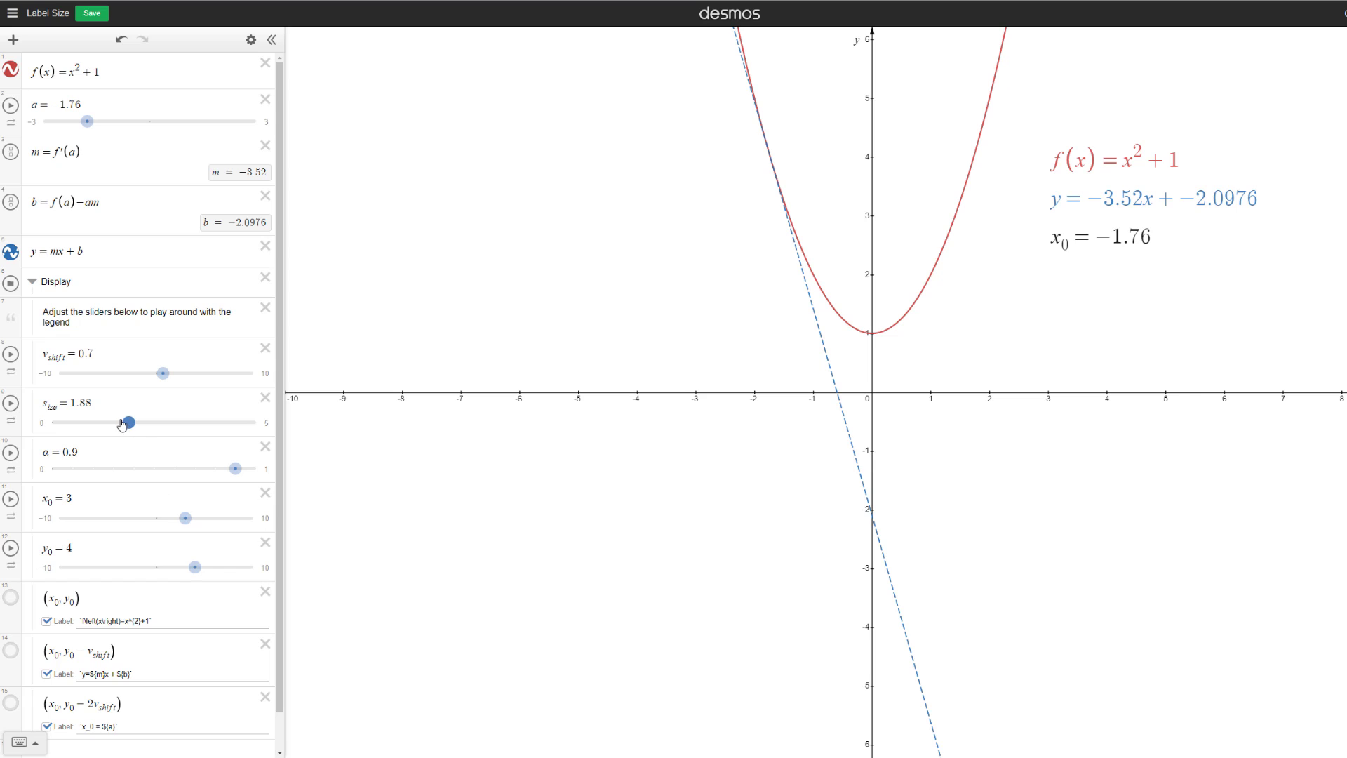
Collapse the Display folder and animate slider a, stopping it at 0.967
click(33, 284)
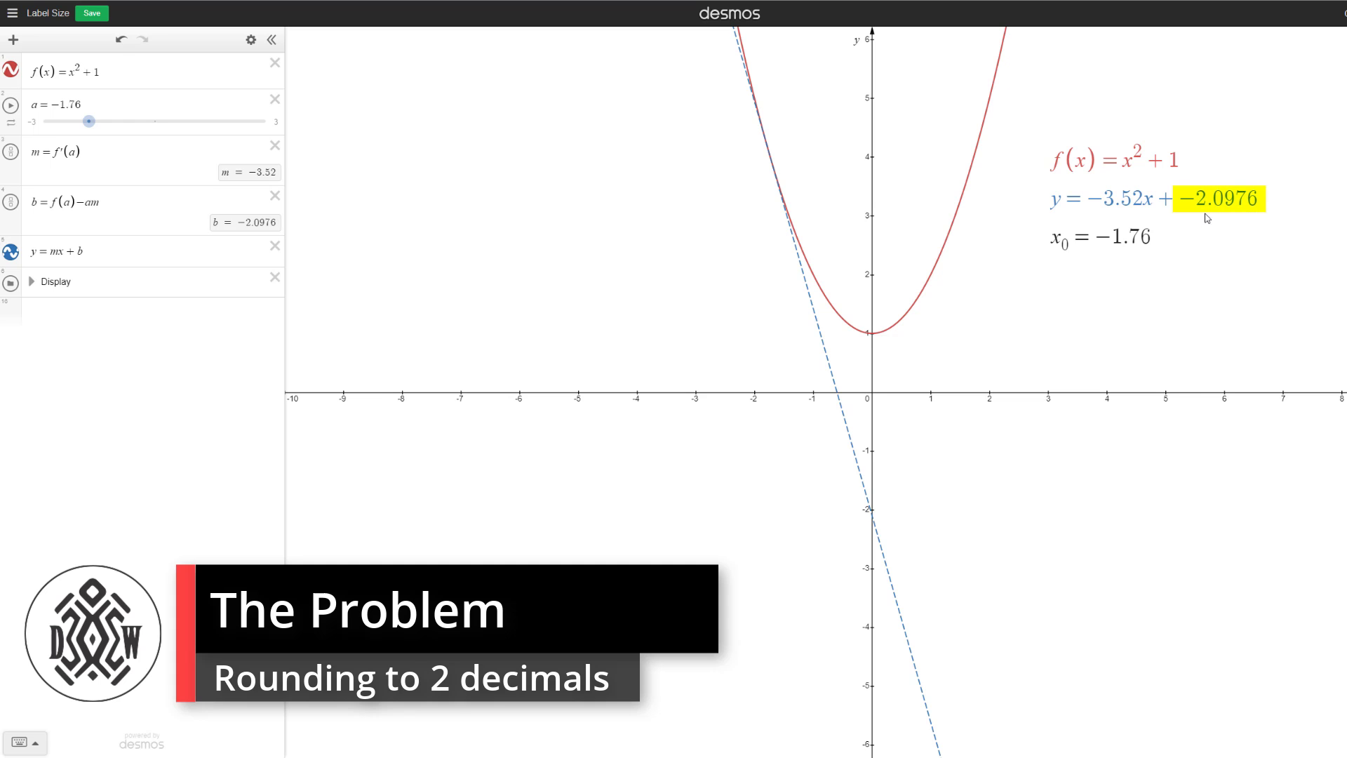
click(16, 107)
click(13, 108)
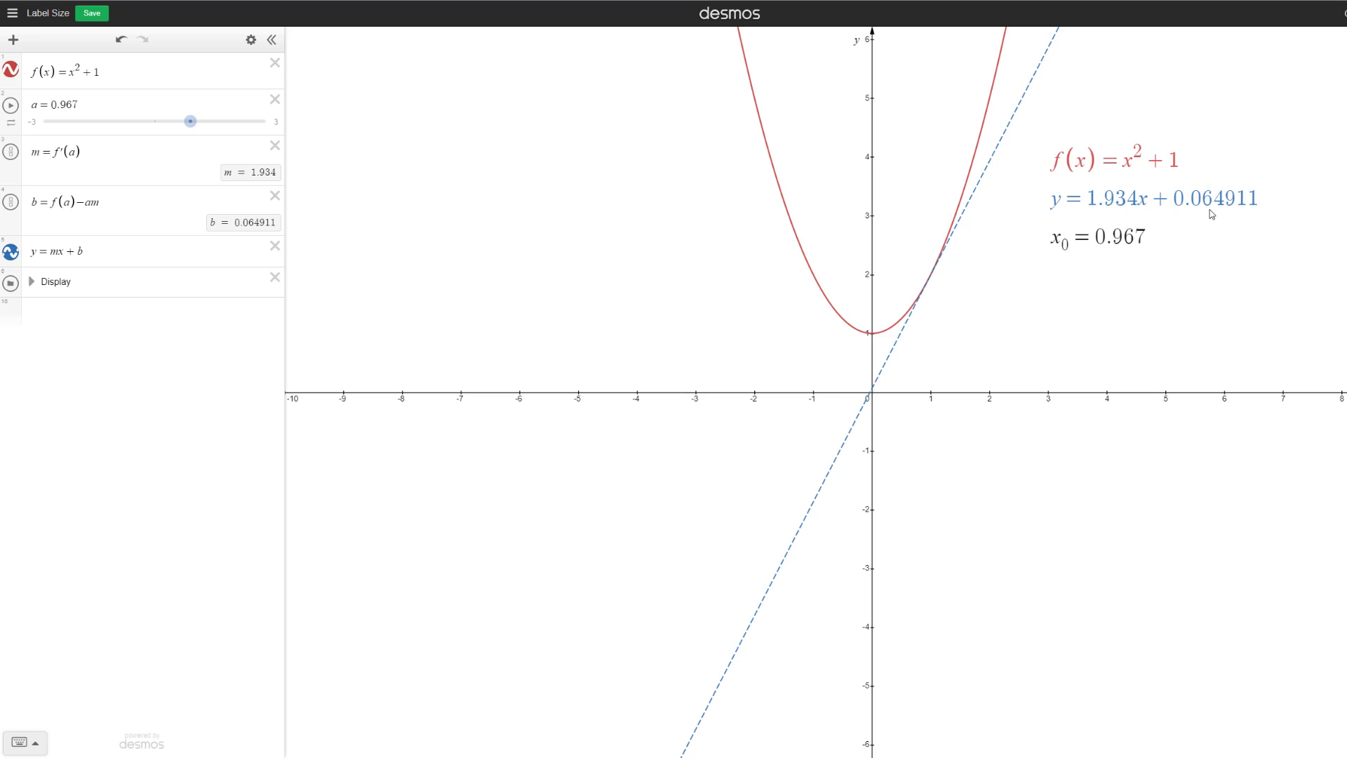
Try wrapping b's formula in round( and undo it, leaving b unrounded
click(60, 219)
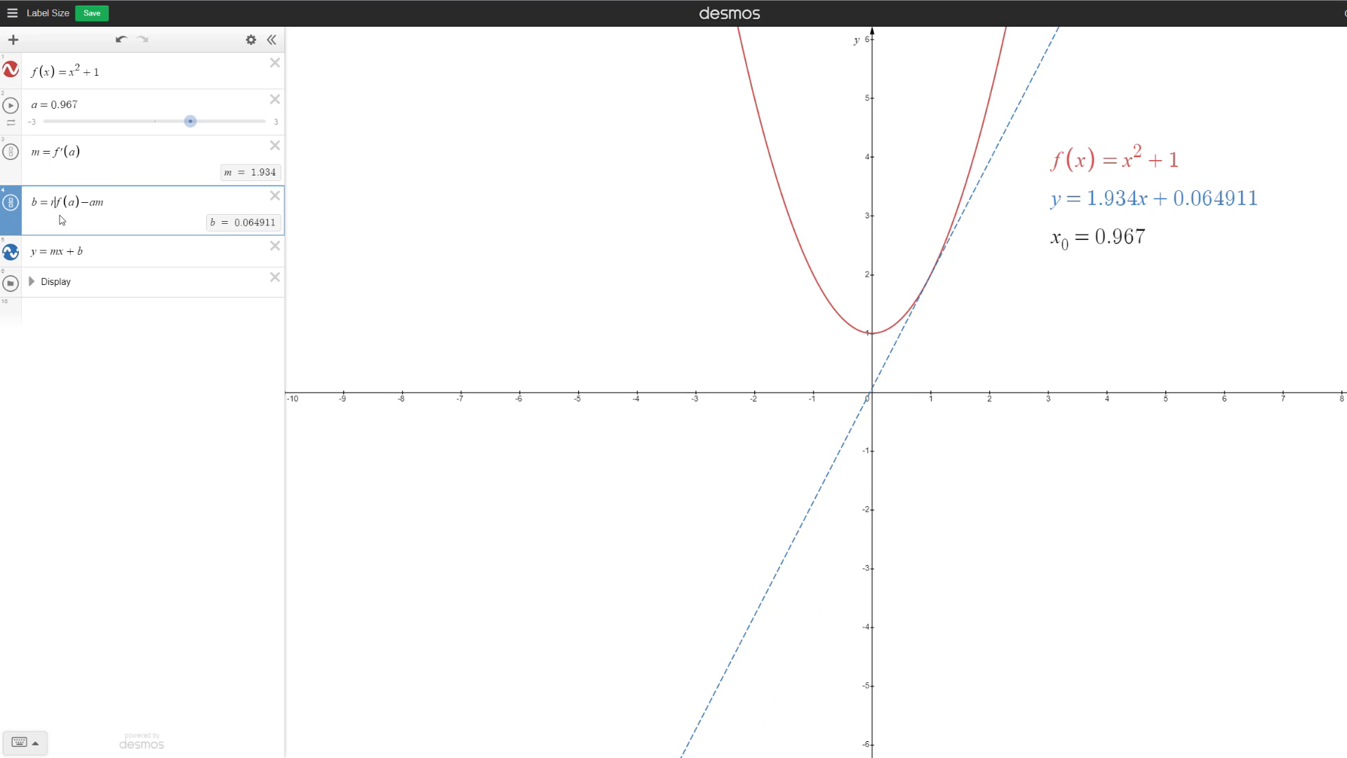
text(round()
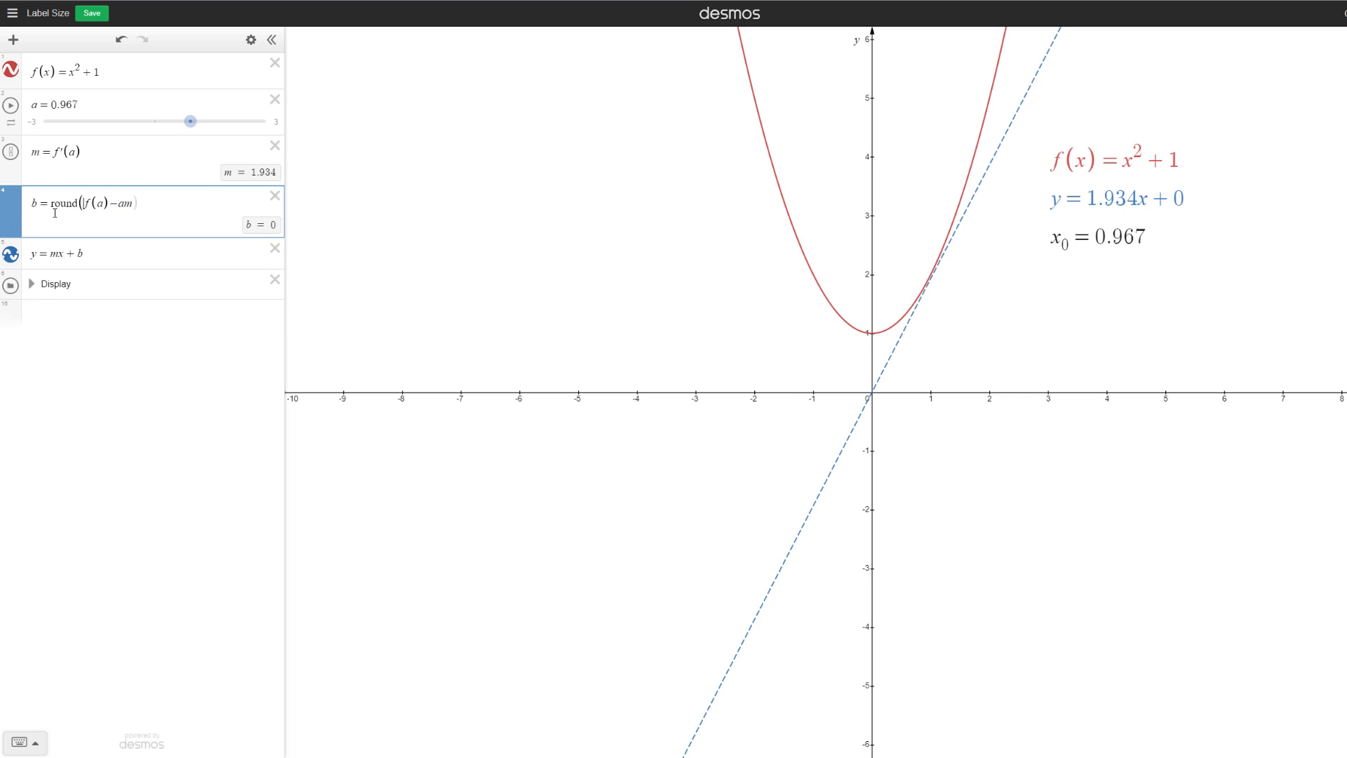
key(BackSpace)
key(BackSpace)
key(BackSpace)
key(BackSpace)
key(BackSpace)
key(BackSpace)
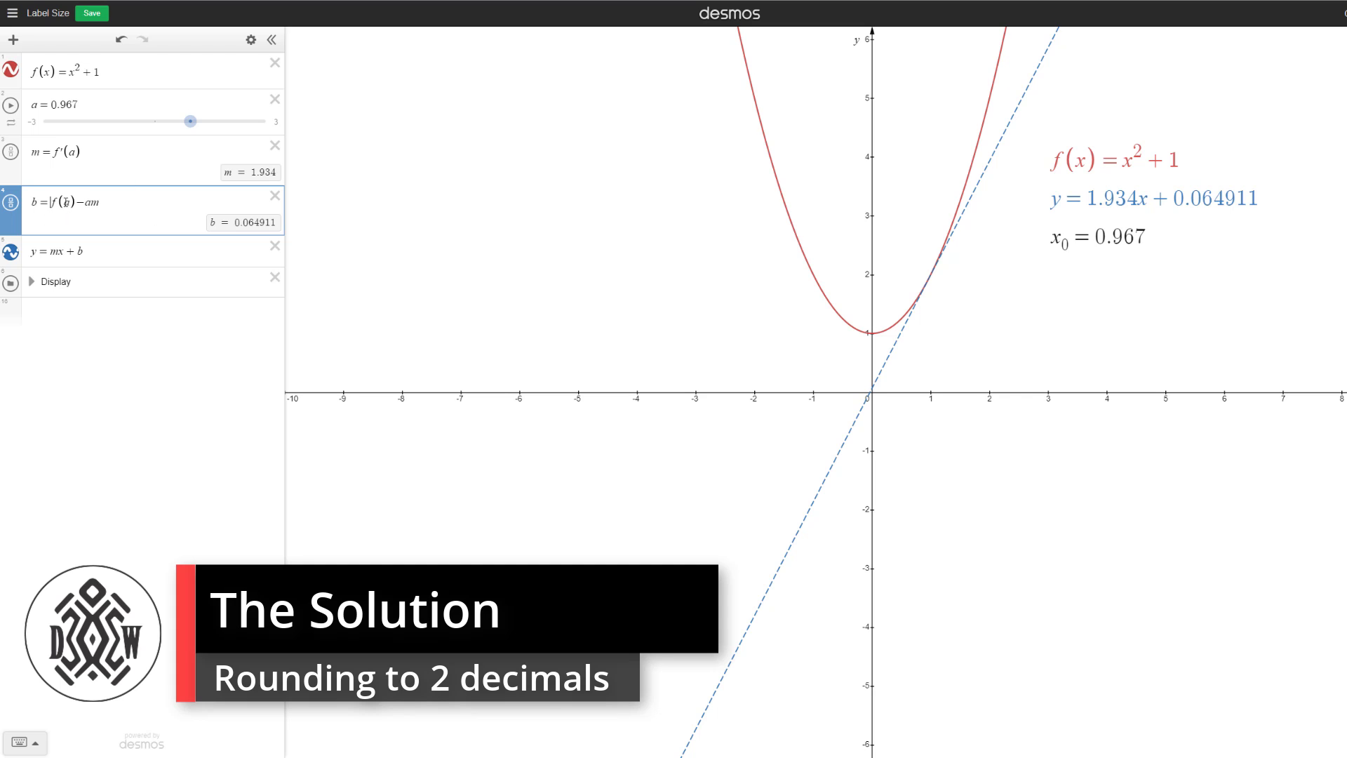
Rewrite b as round((f(a) − am)·100) divided by 100
text(()
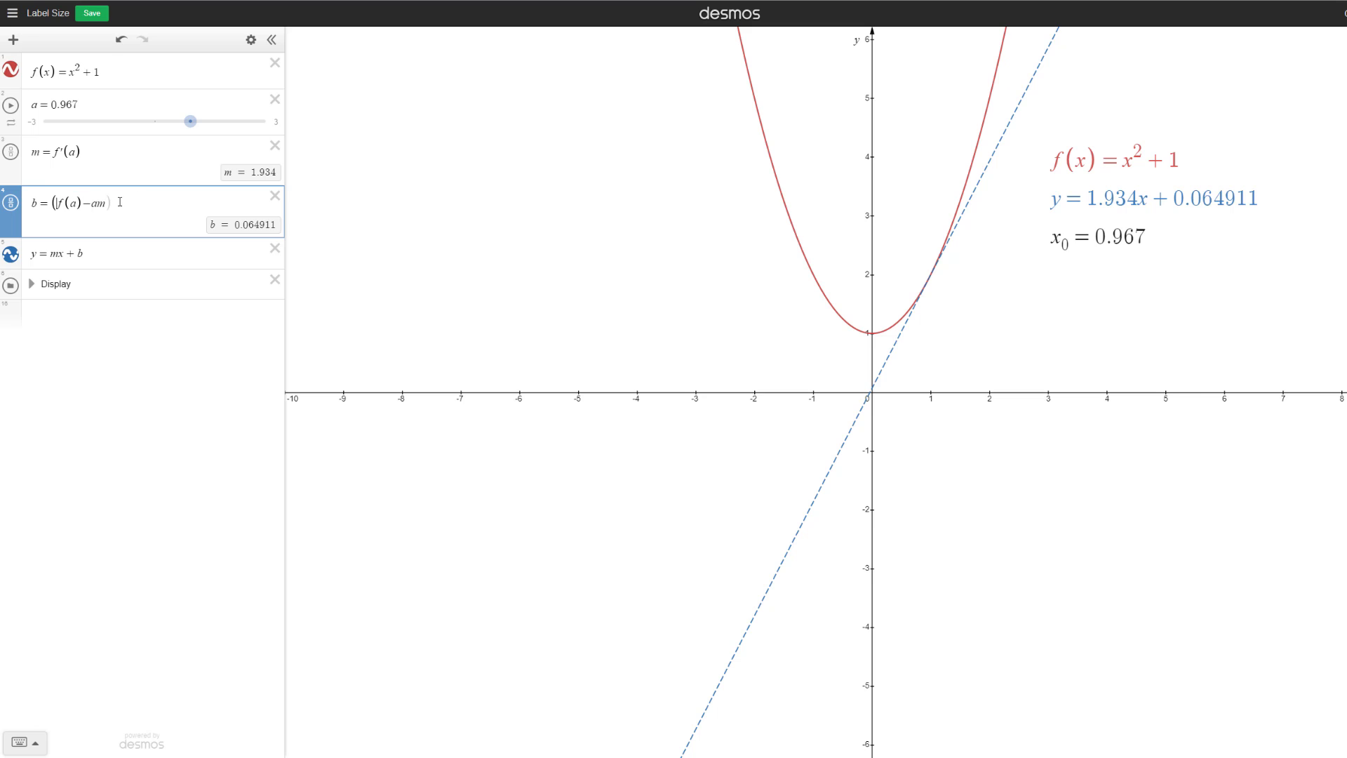
text())
text(*100)
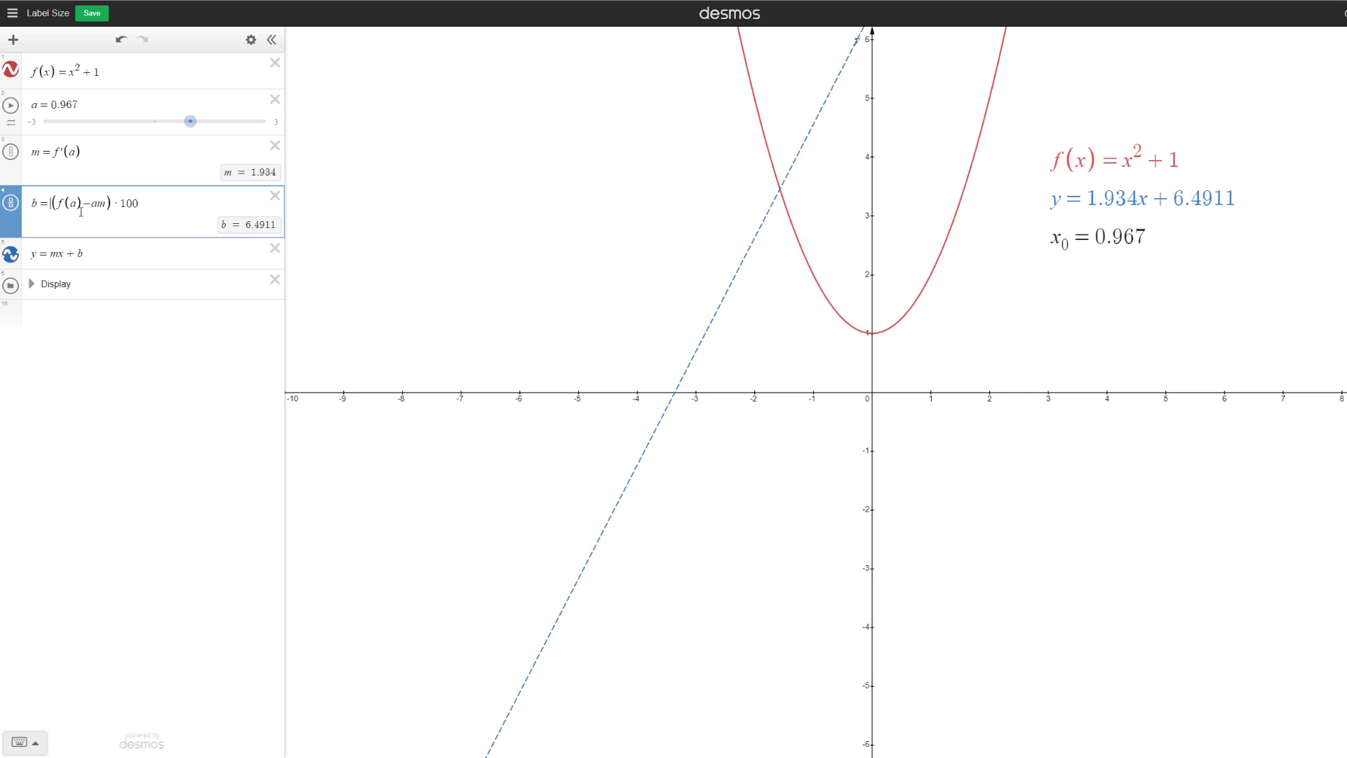
text(round)
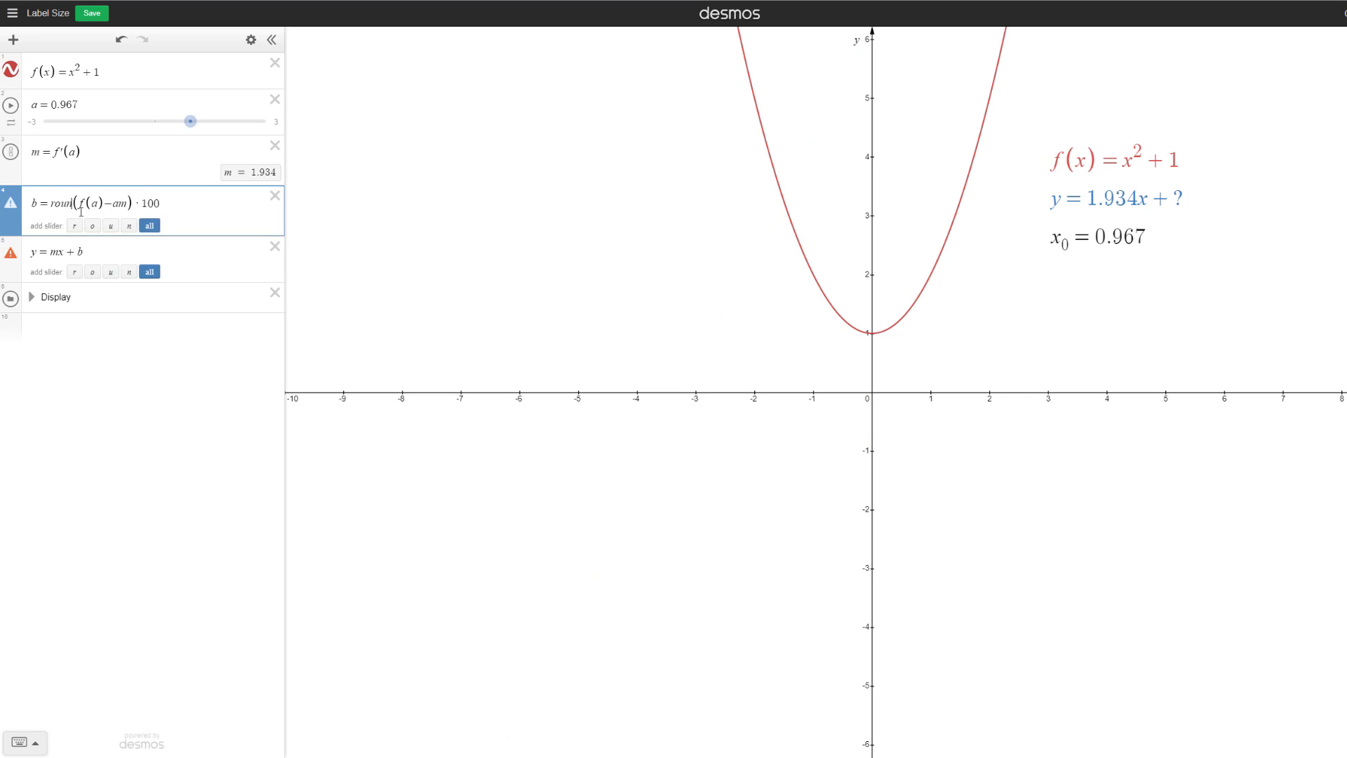
text(()
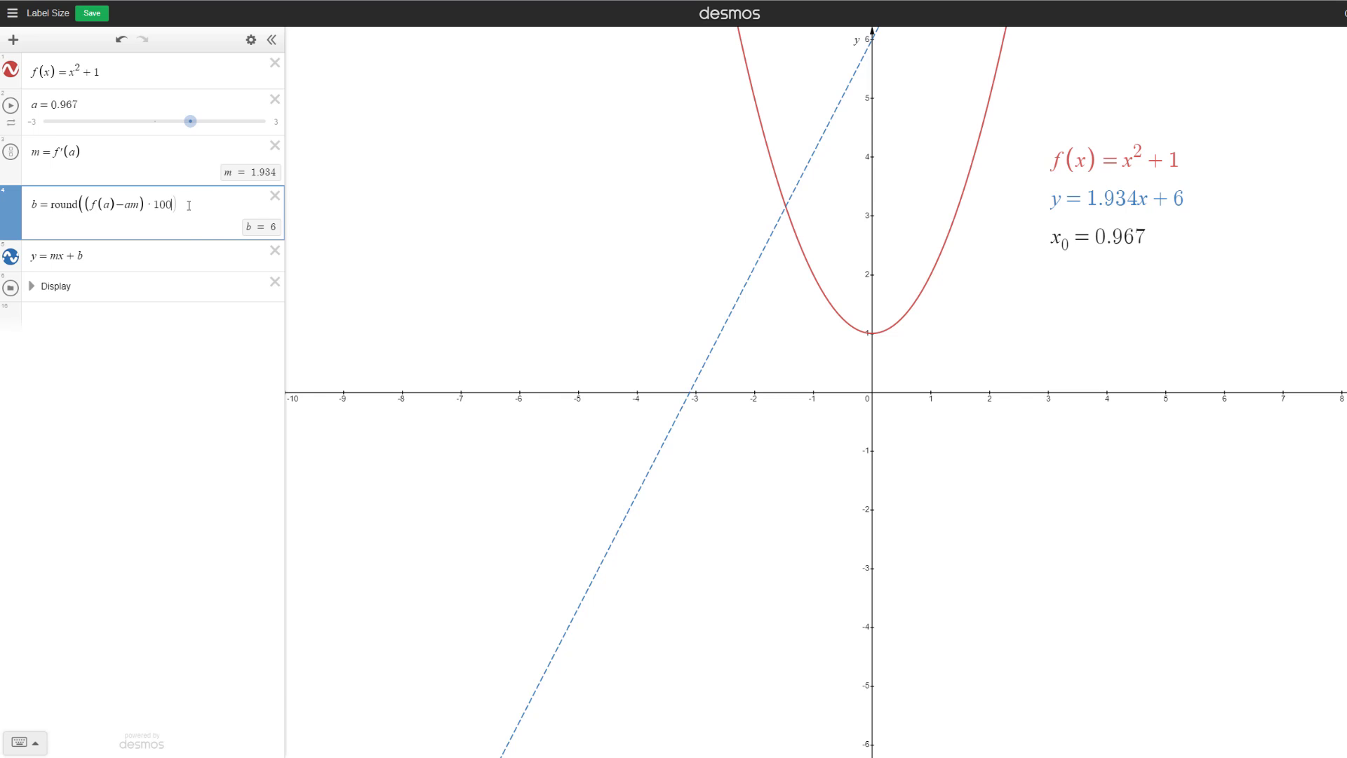
text())
text(/)
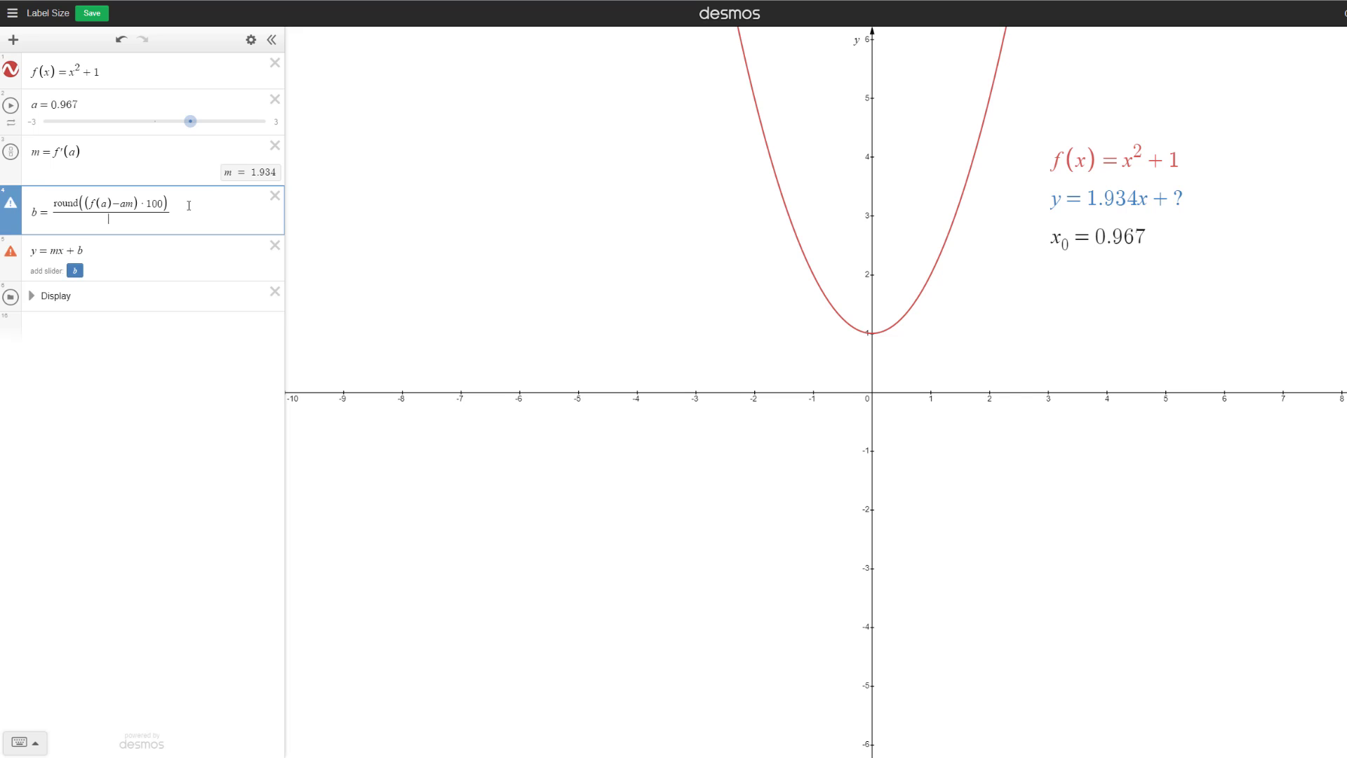
text(100)
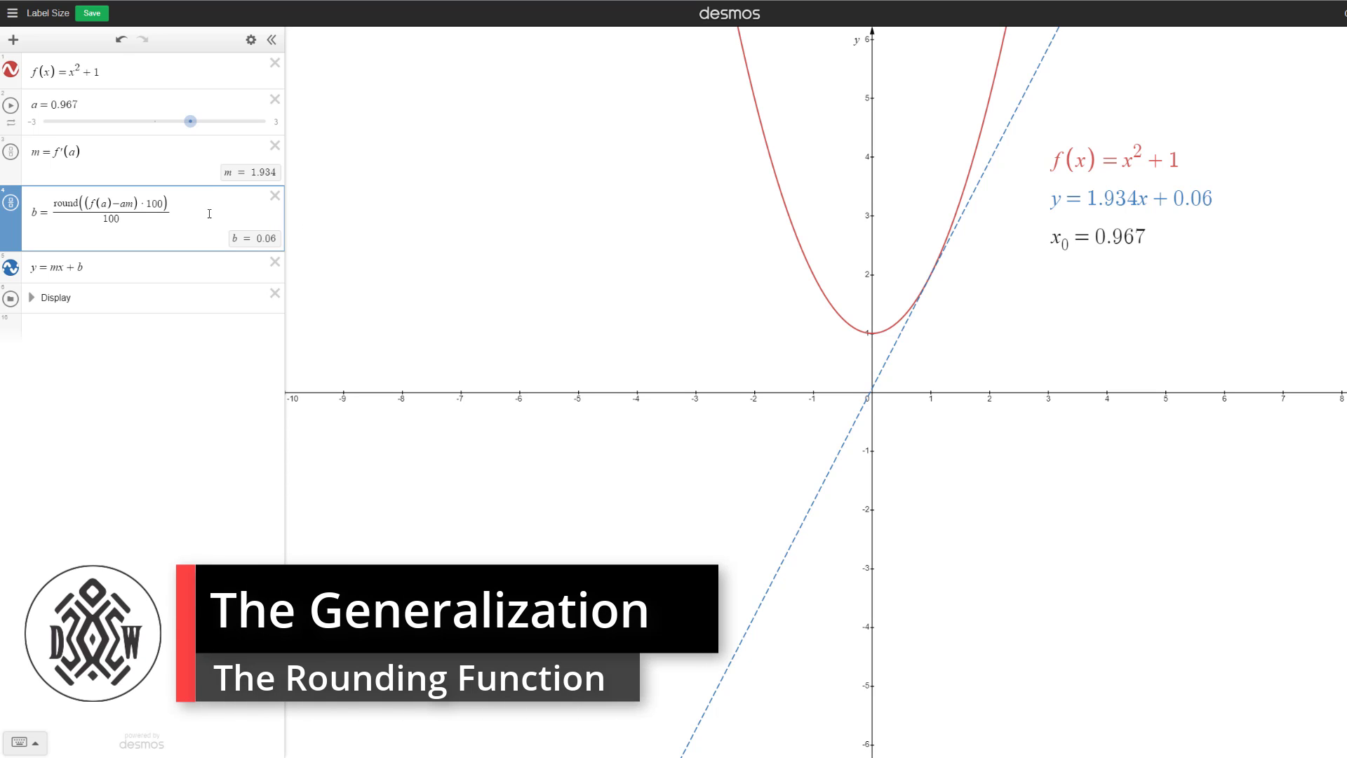
Add a new row defining R_round(v, d) = round(v·10^d)/10^d
key(Return)
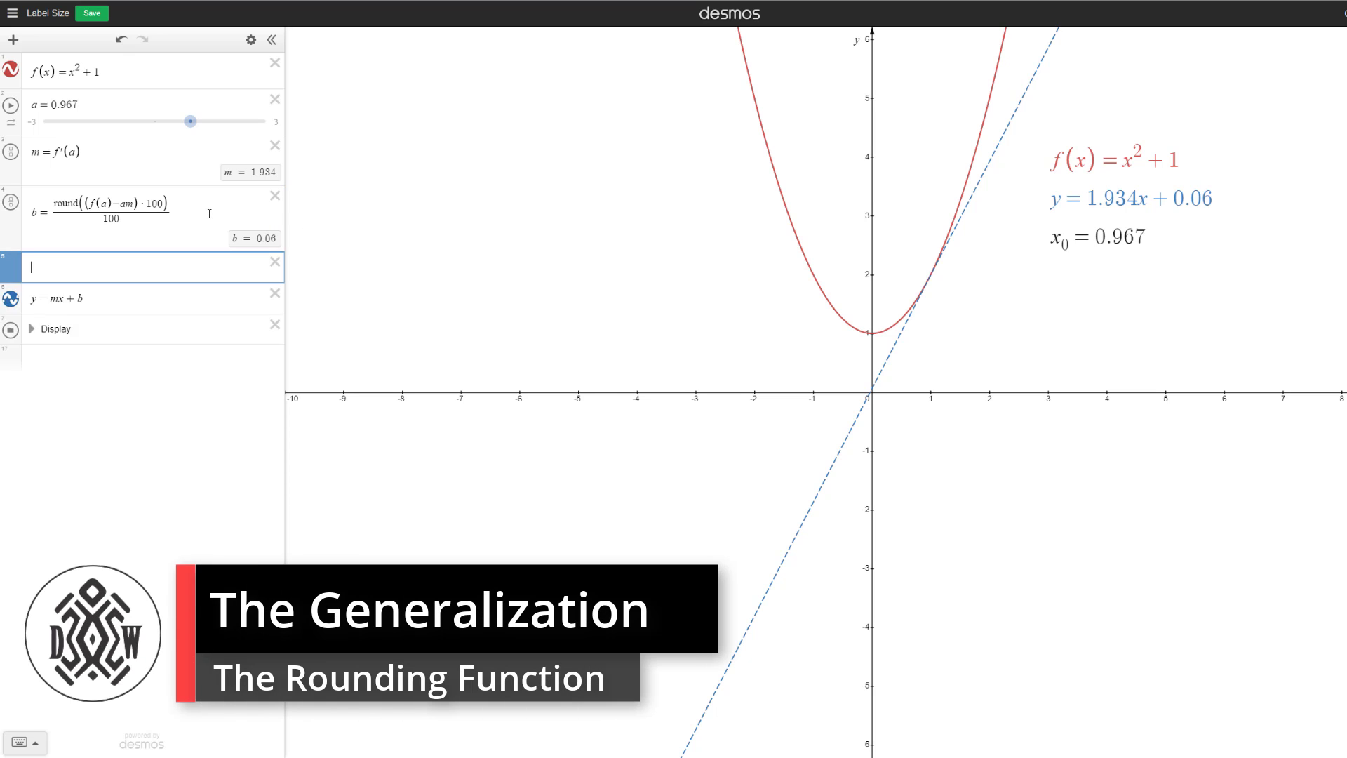
text(R_ound)
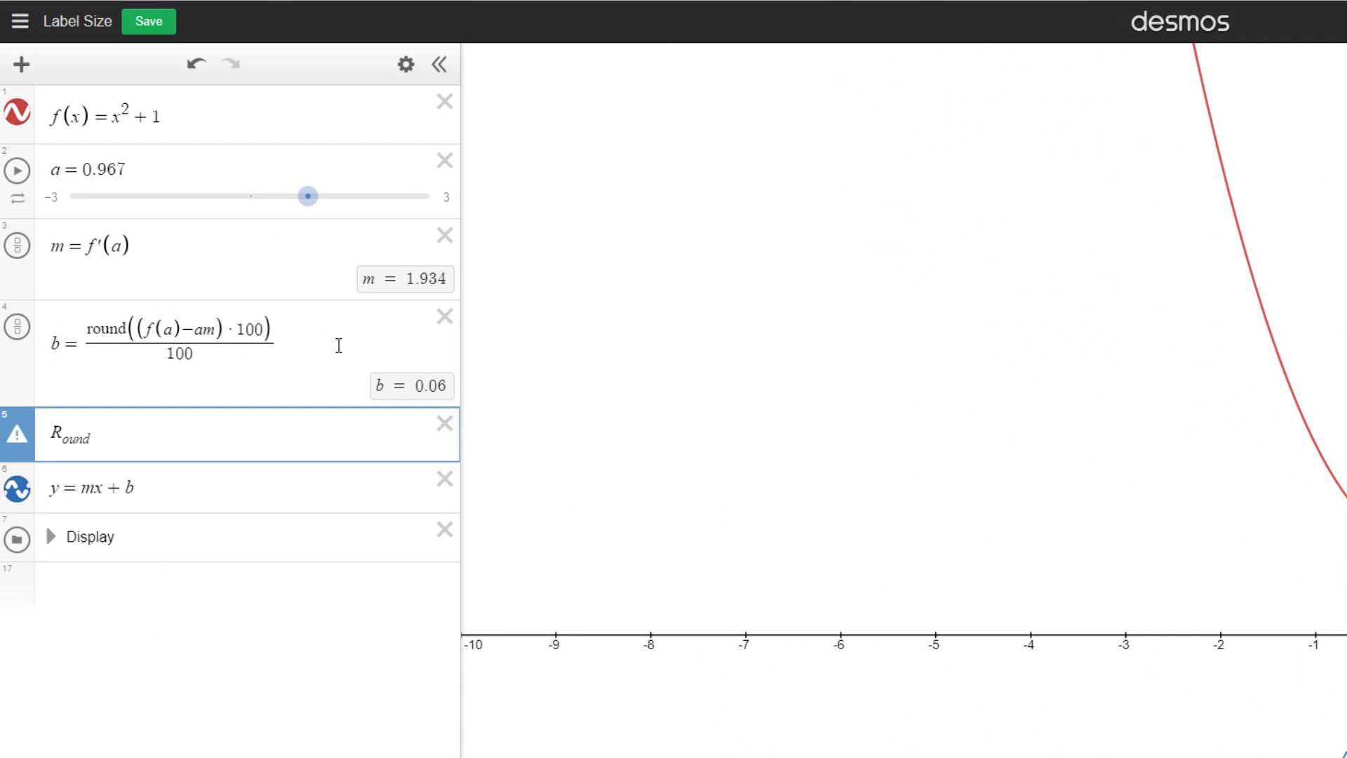
text(()
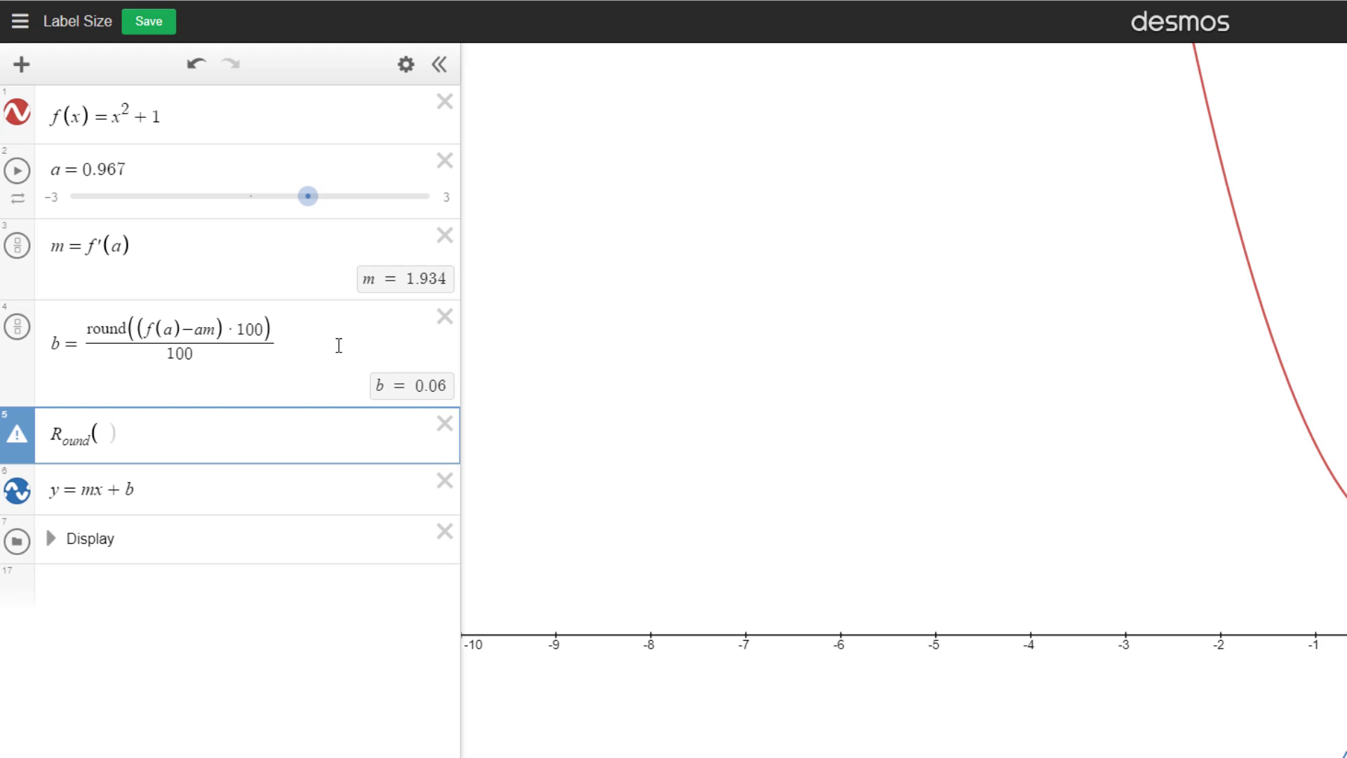
text(x,)
key(Left)
key(Right)
text(d)=round()
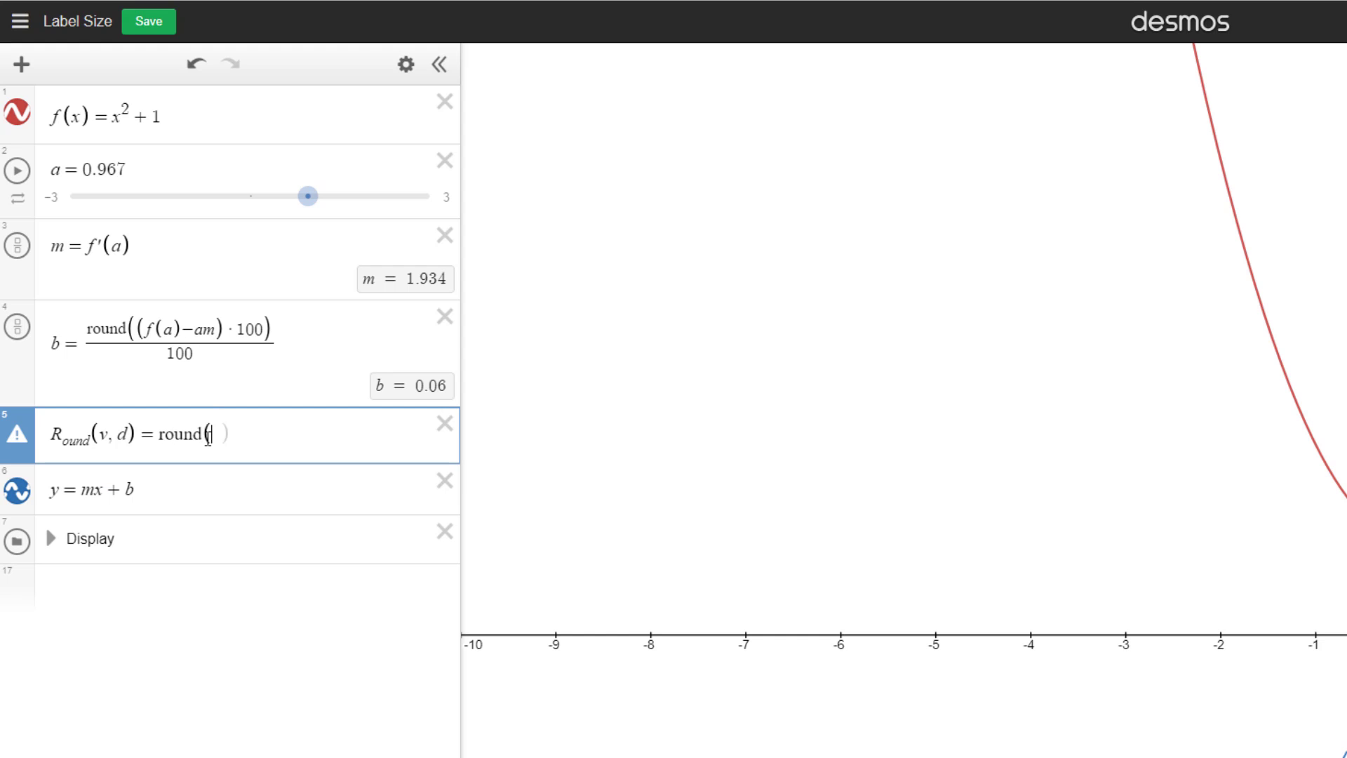
text(v)
text(*)
text(10^d)
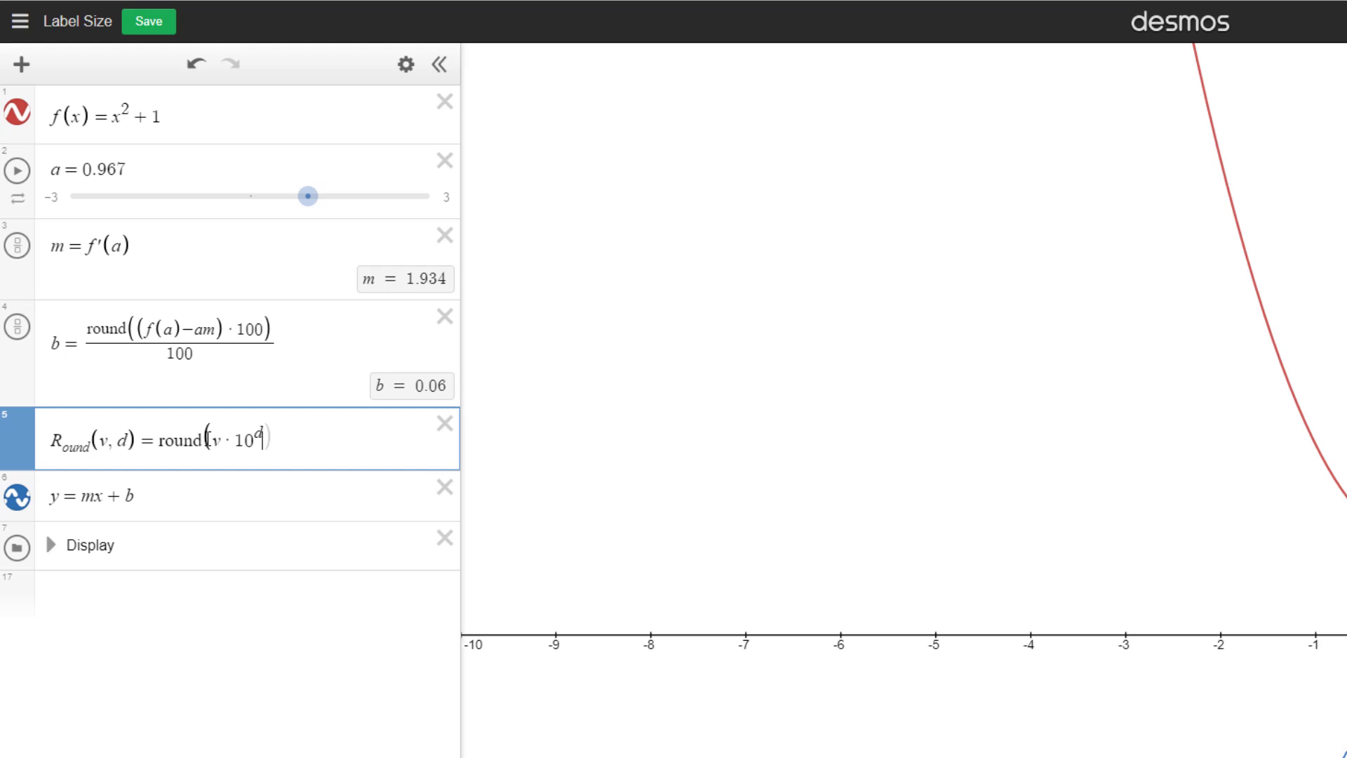
text())
drag(280, 439, 160, 446)
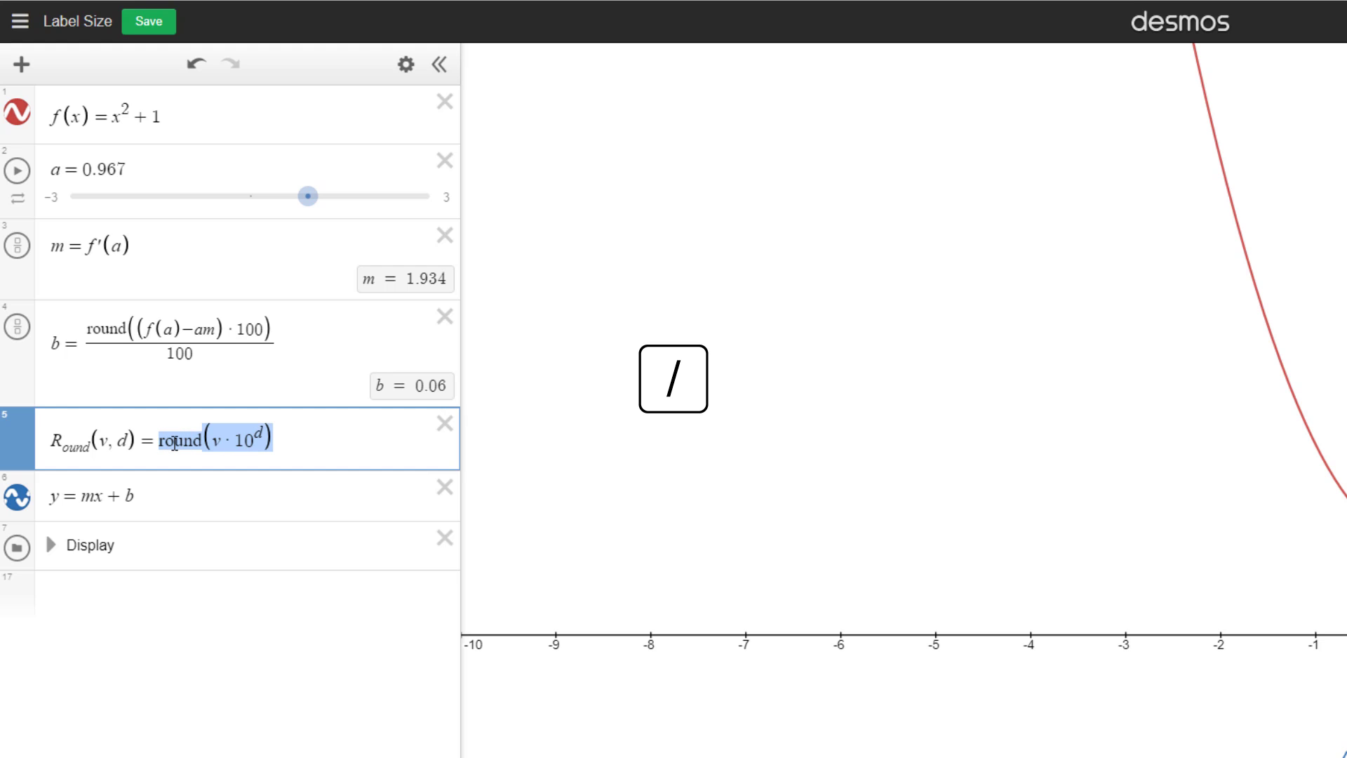
text(/)
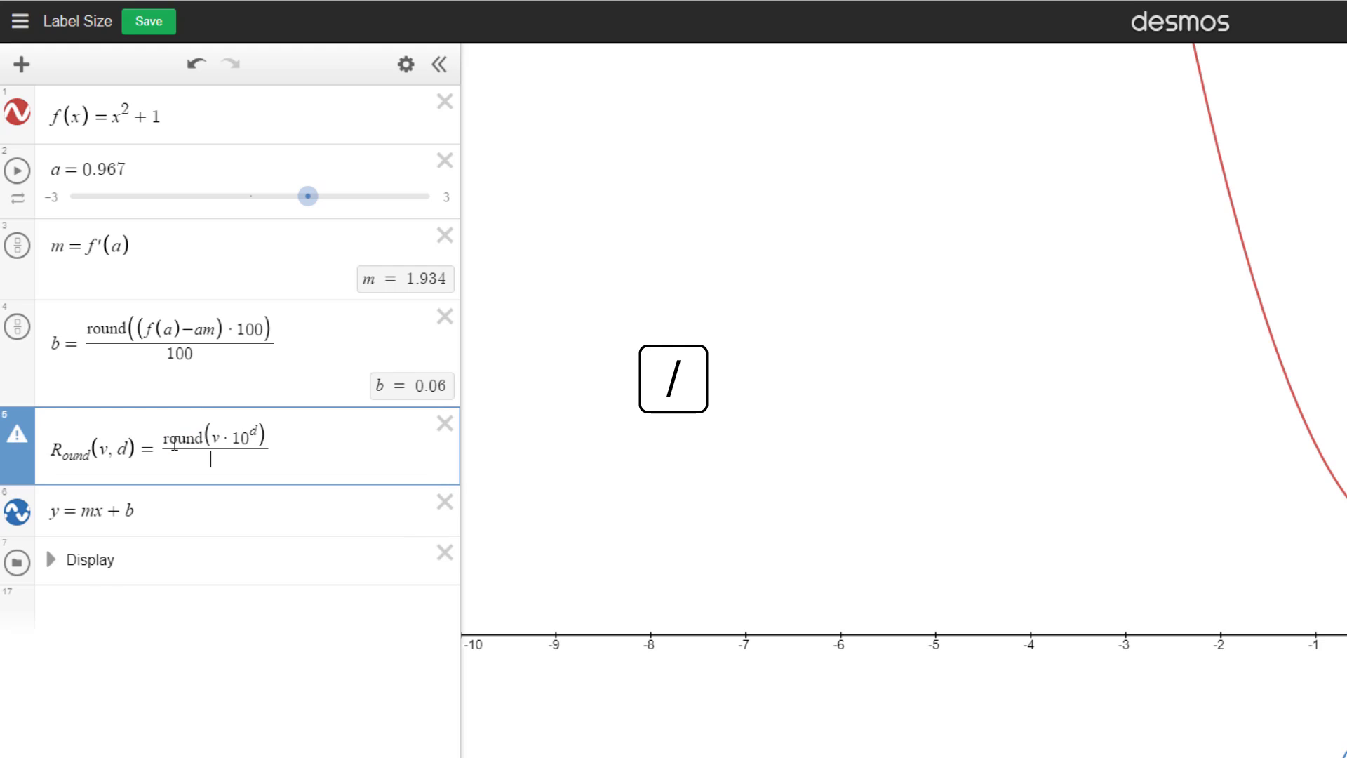
text(10^)
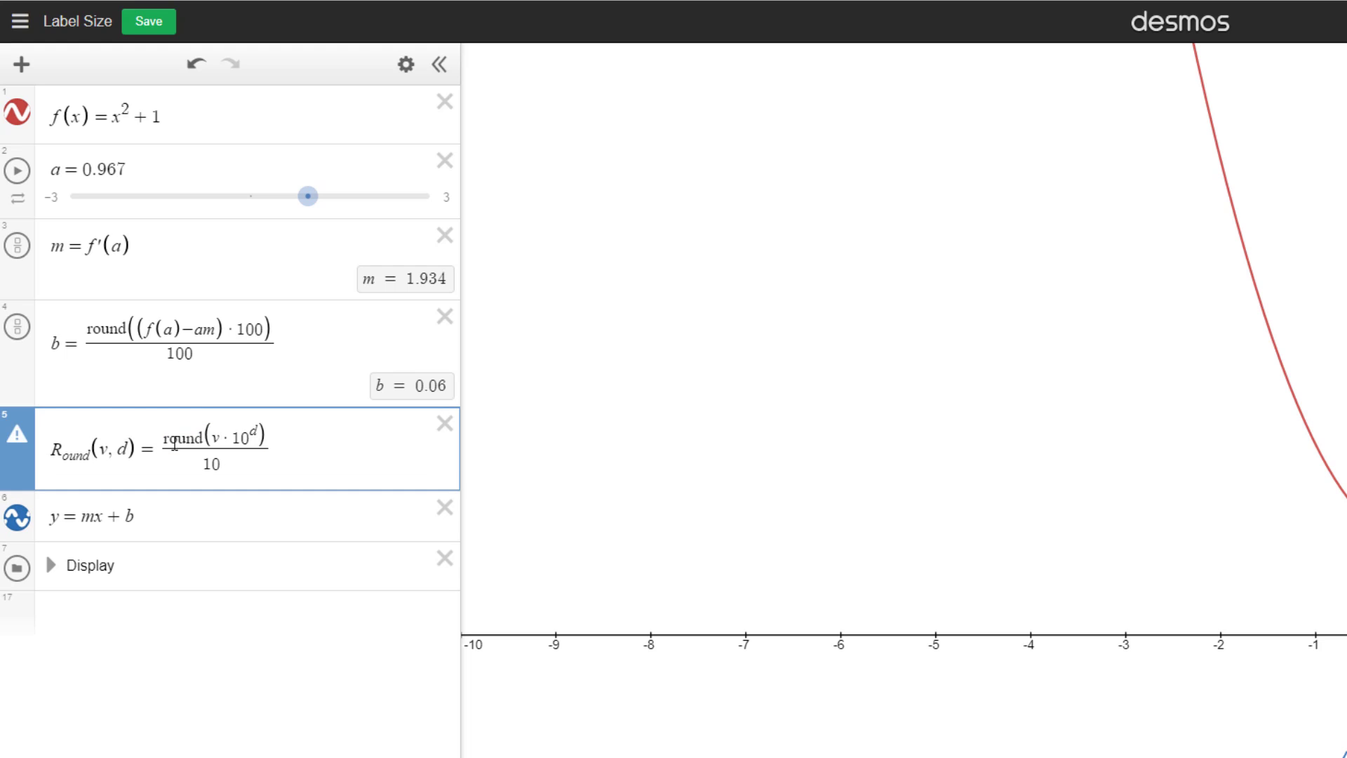
text(d)
Add a test expression R_round(1.94856435680506, 4) below the function
click(287, 445)
key(Return)
text(Round)
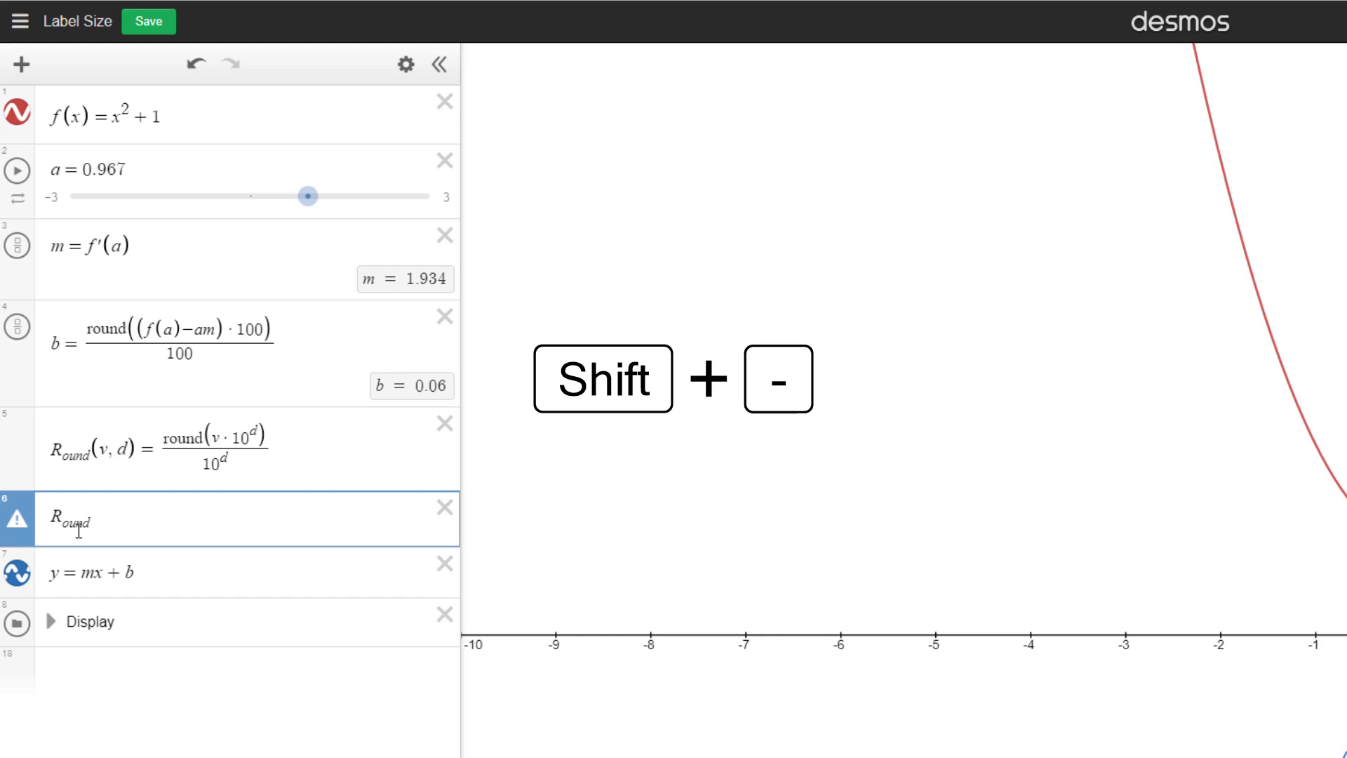
text((1.94856435680506, )
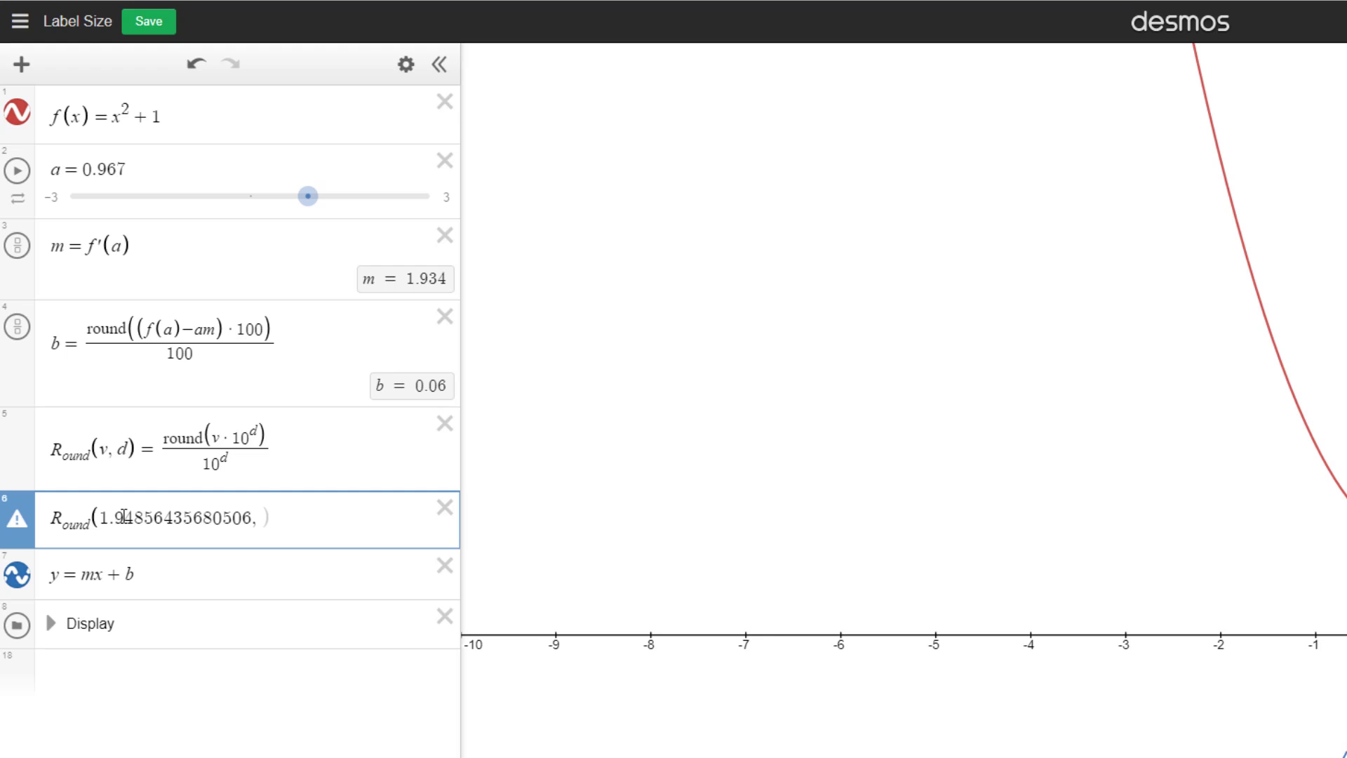
text(4)
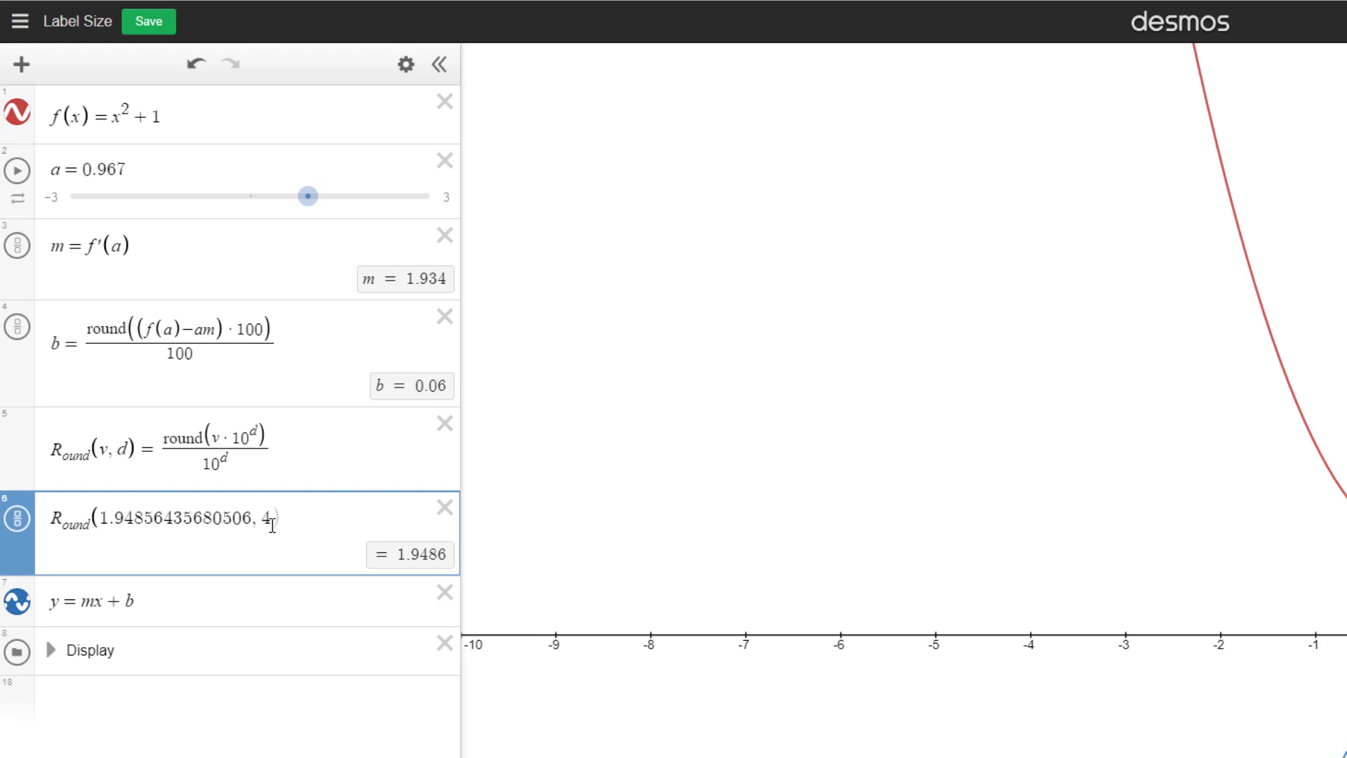
Change the test's digit count to 1, then 0, then delete the test expression
key(BackSpace)
text(1)
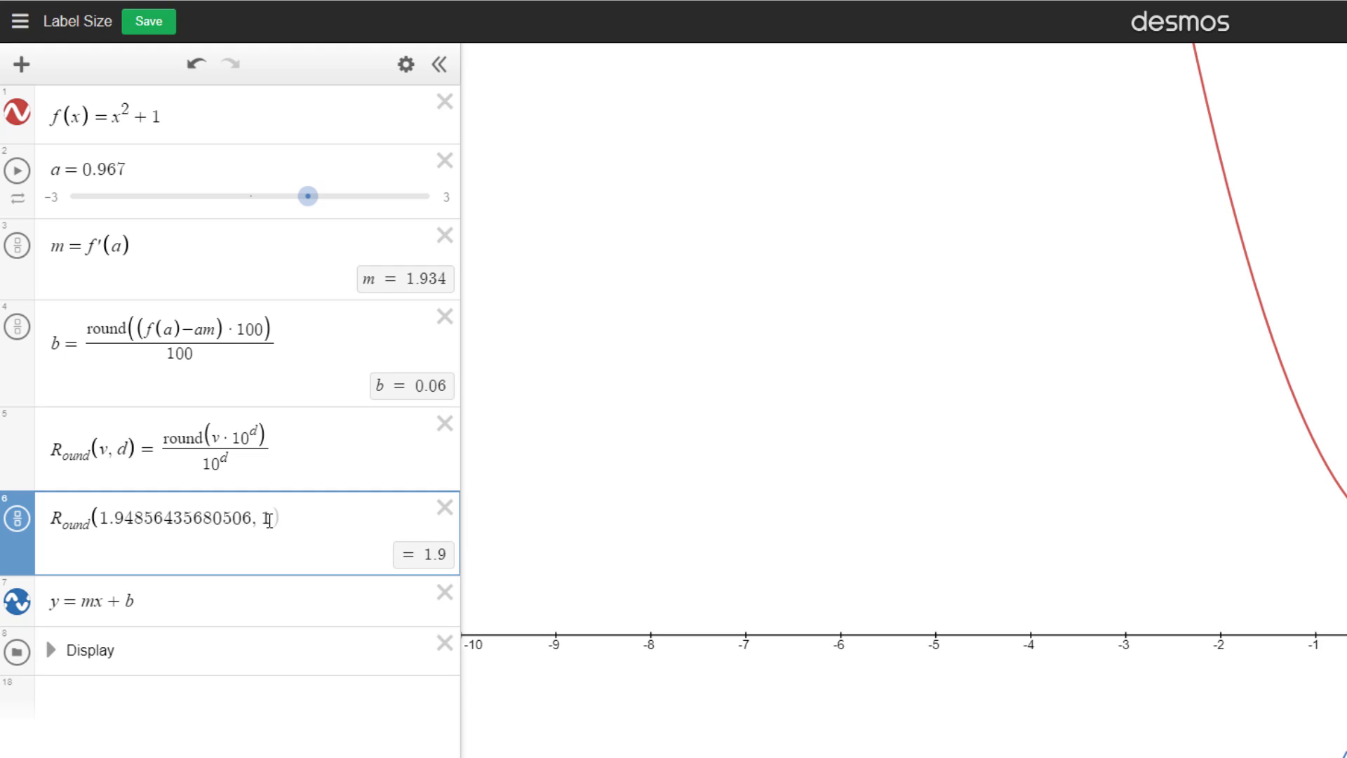
key(BackSpace)
text(0)
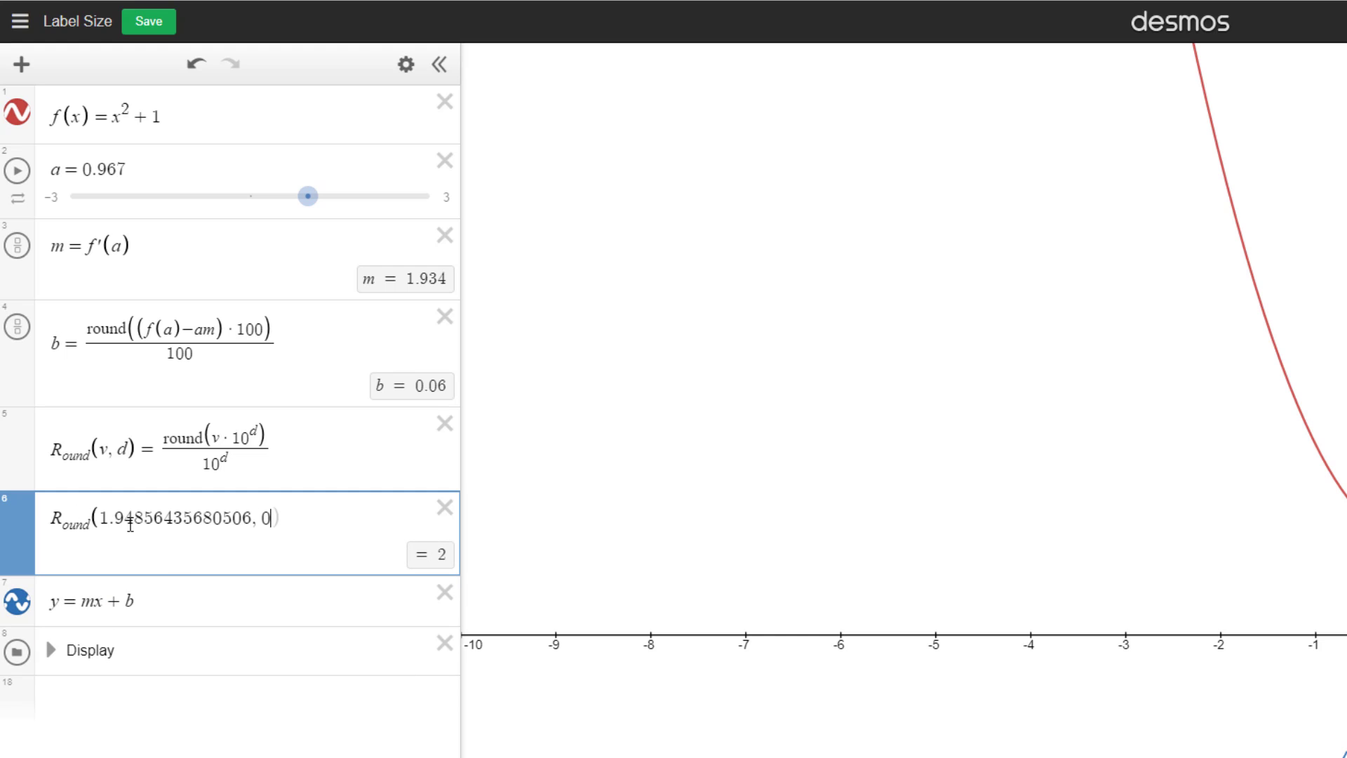
click(444, 506)
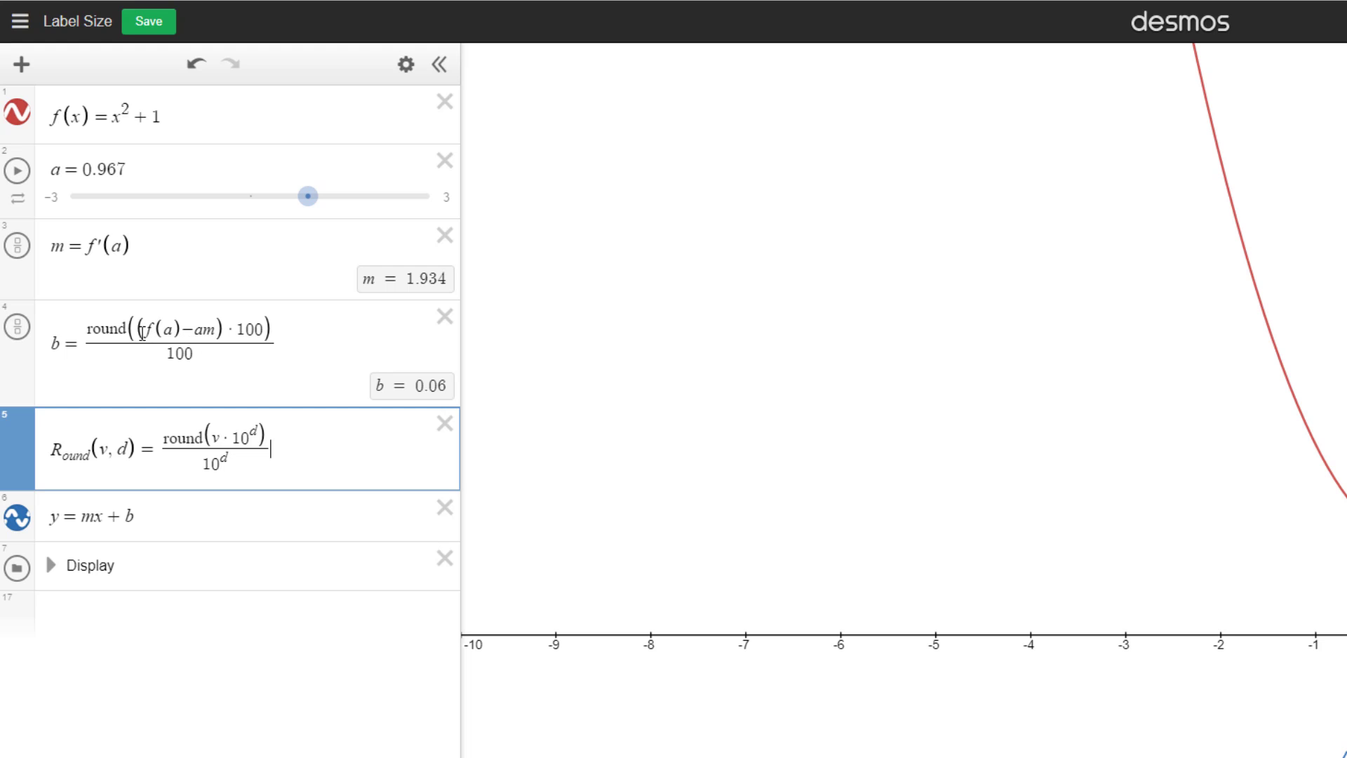
Add a slider n = 2 below f(x) and set m = R_round(f'(a), n)
click(196, 108)
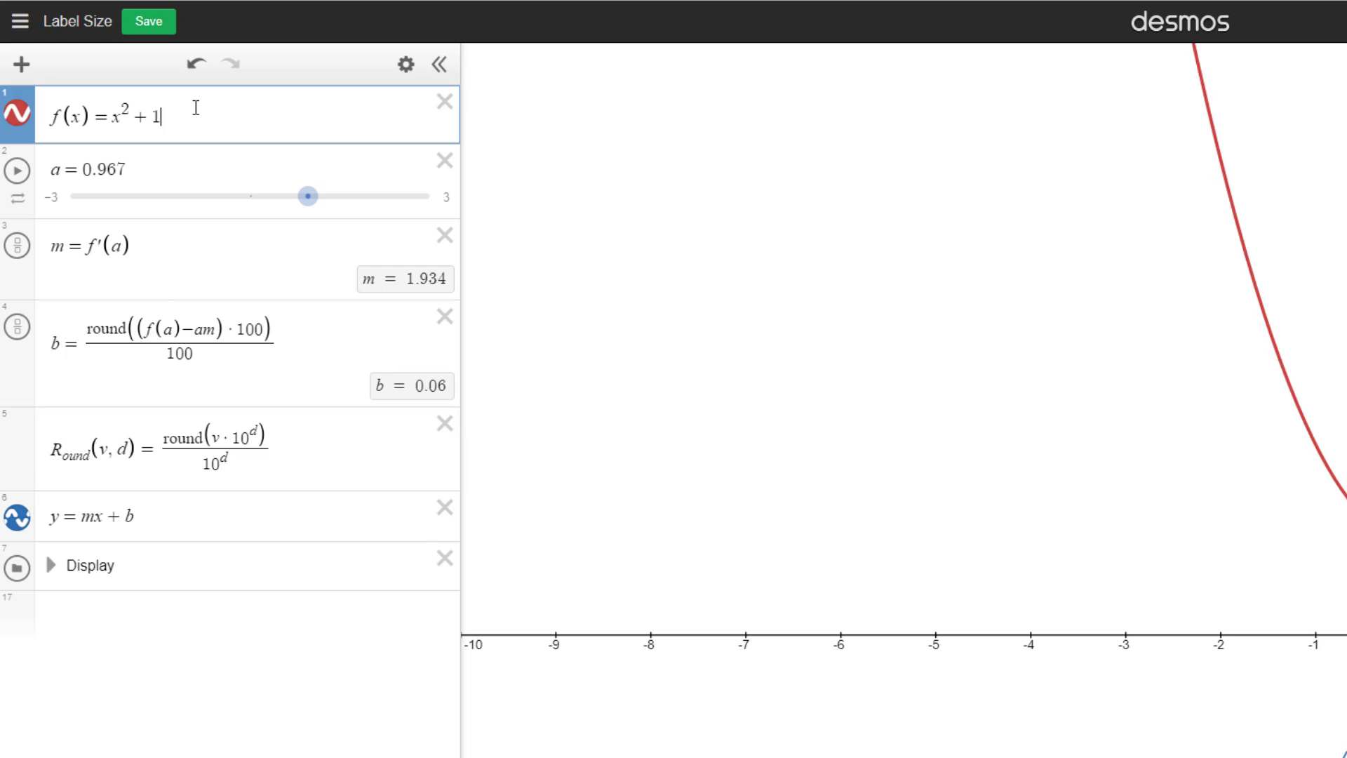
key(Return)
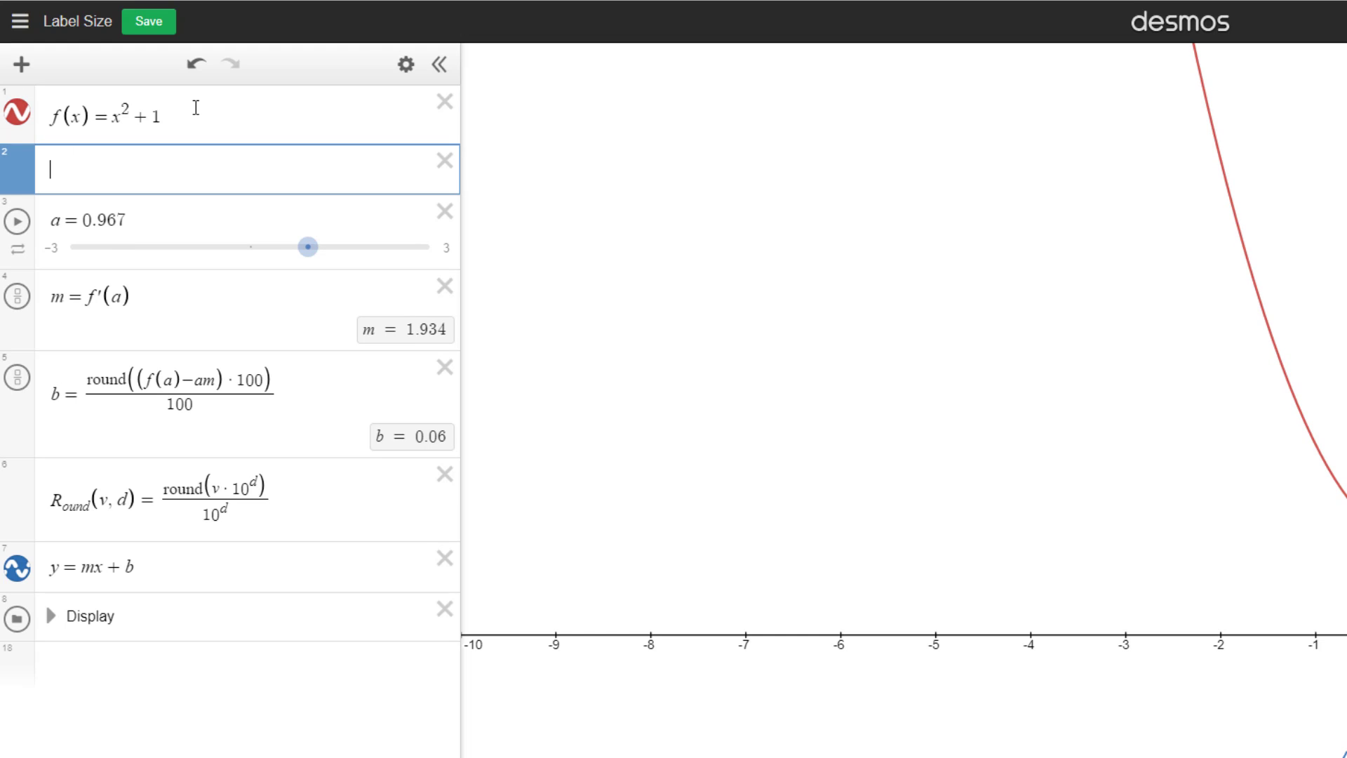
text(n = 2)
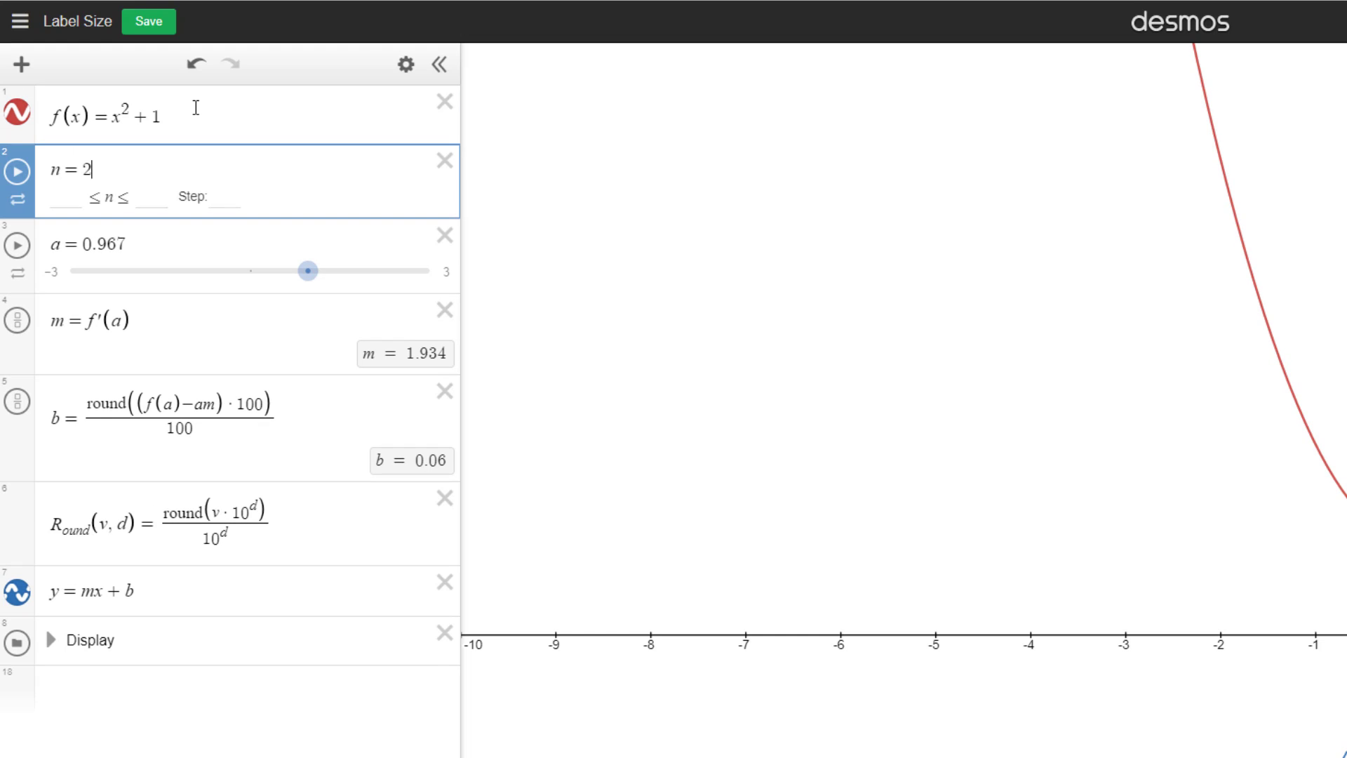
click(85, 323)
text(R)
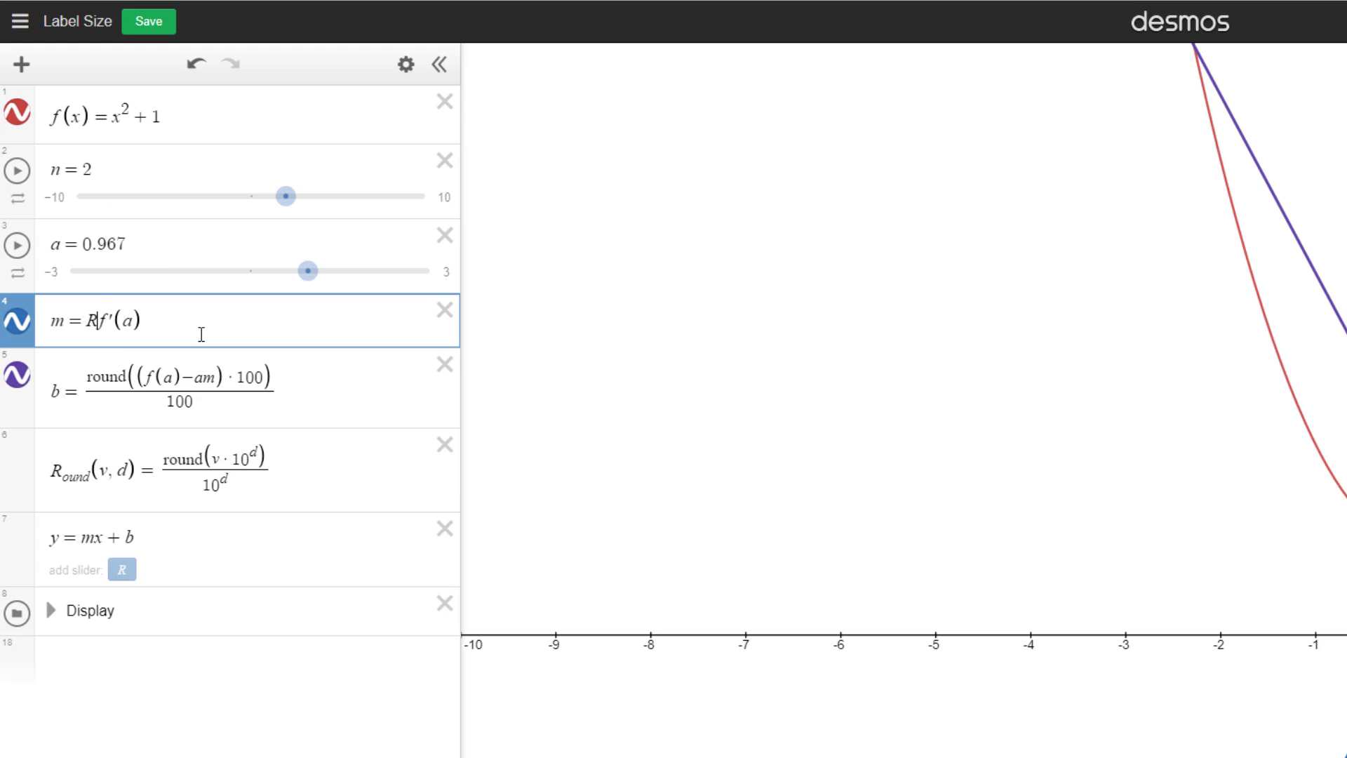
text(_ound)
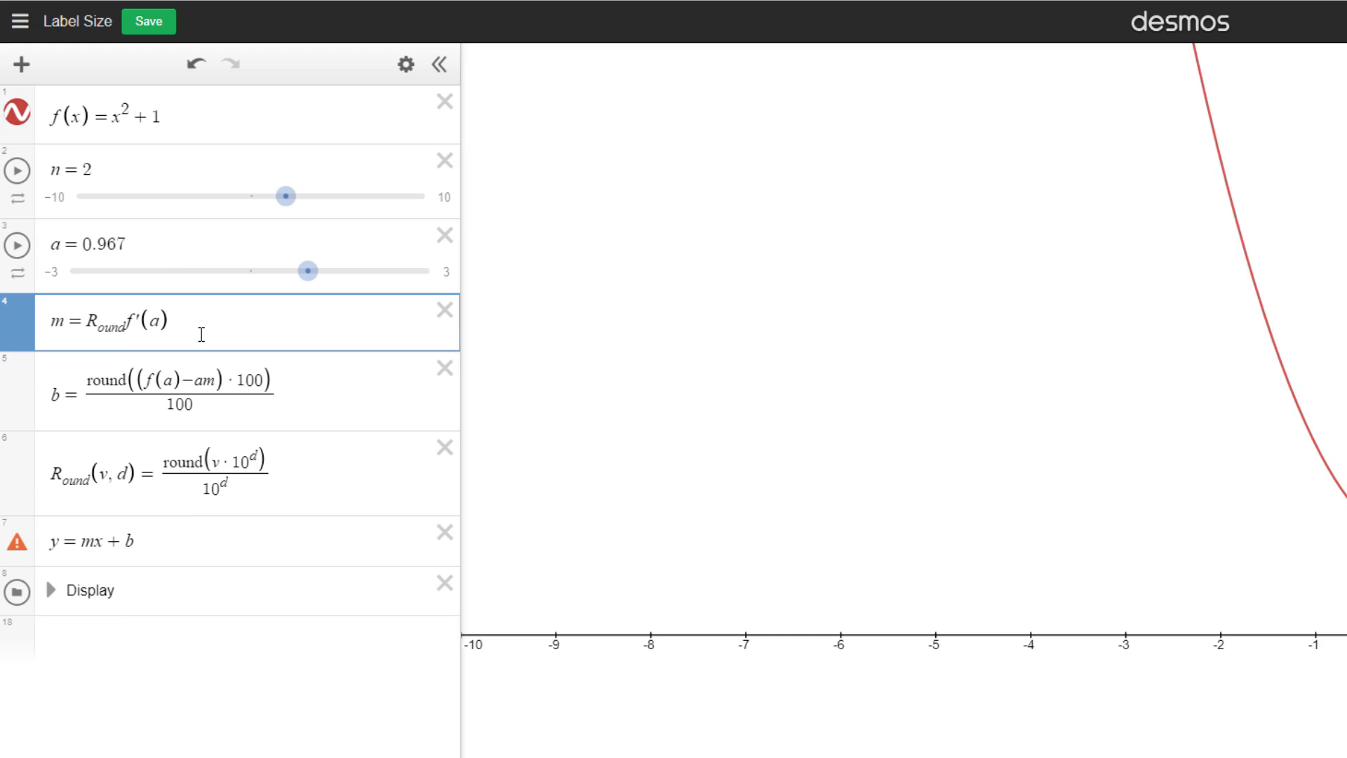
text((f'(a))
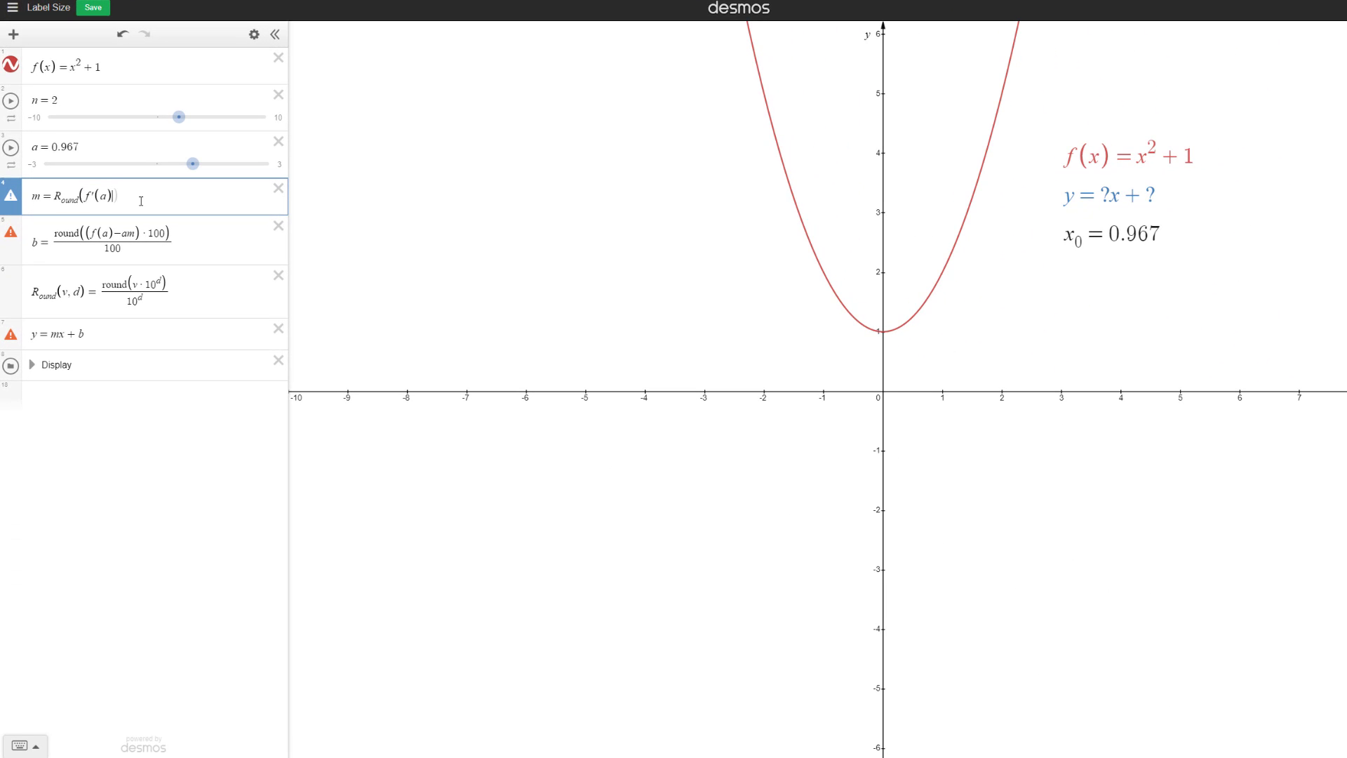
text(,n))
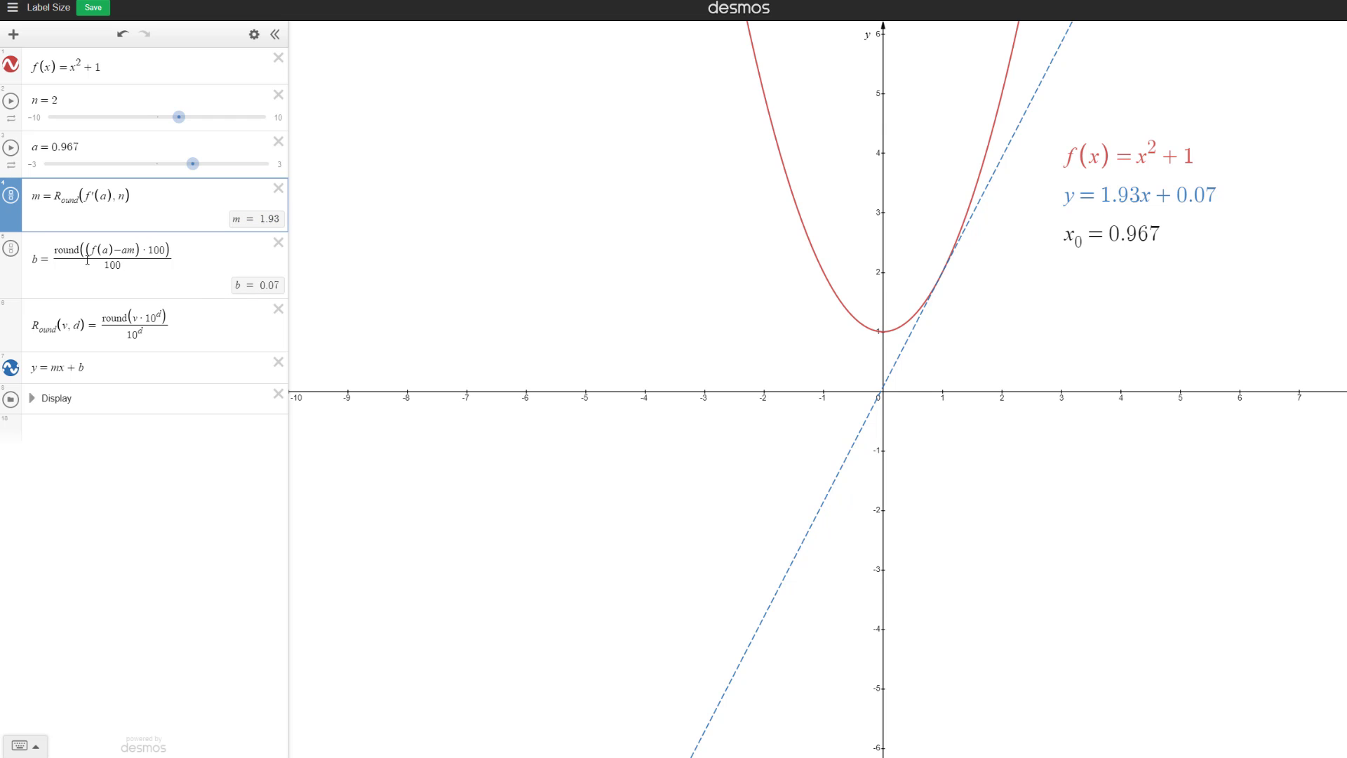
Set b = R_round(f(a) − am, n) and drag the R_round definition to the list's bottom
drag(134, 250, 92, 250)
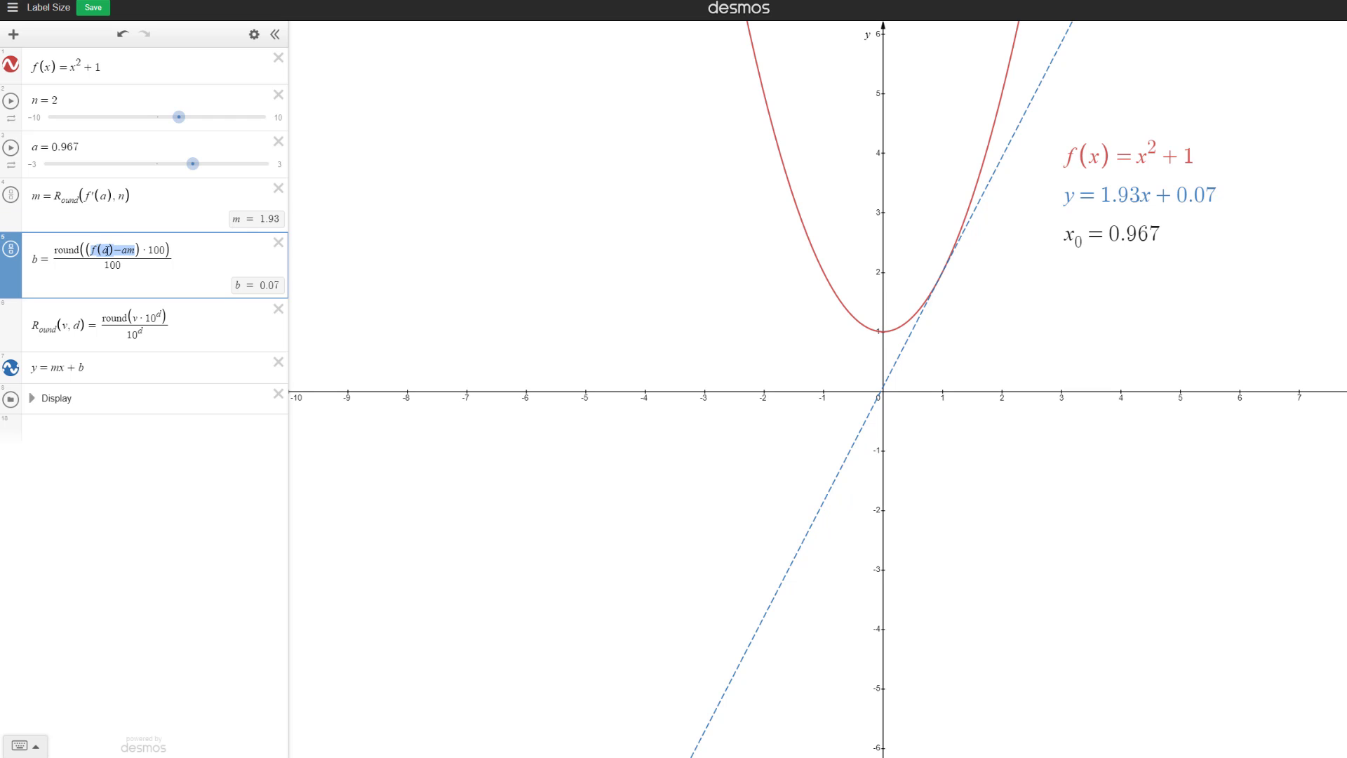
key(ctrl+x)
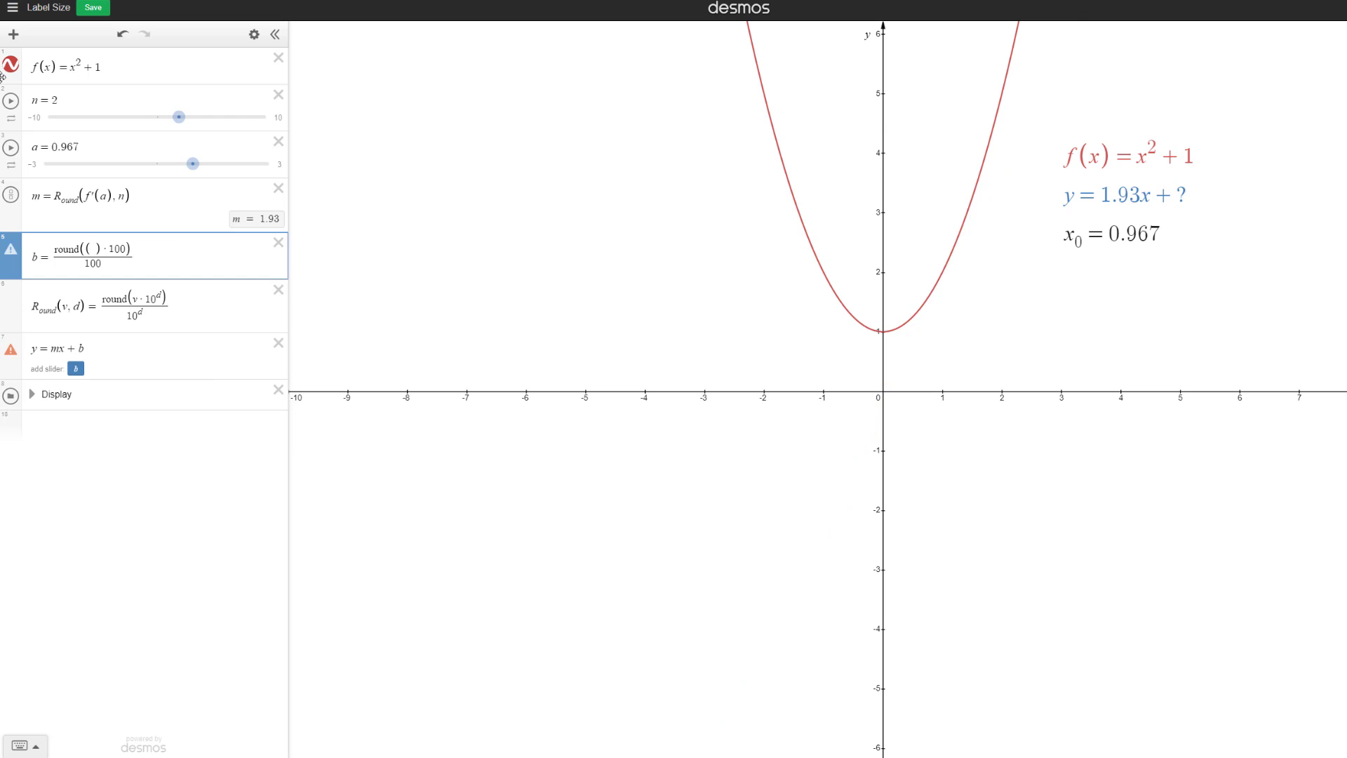
drag(132, 262, 51, 247)
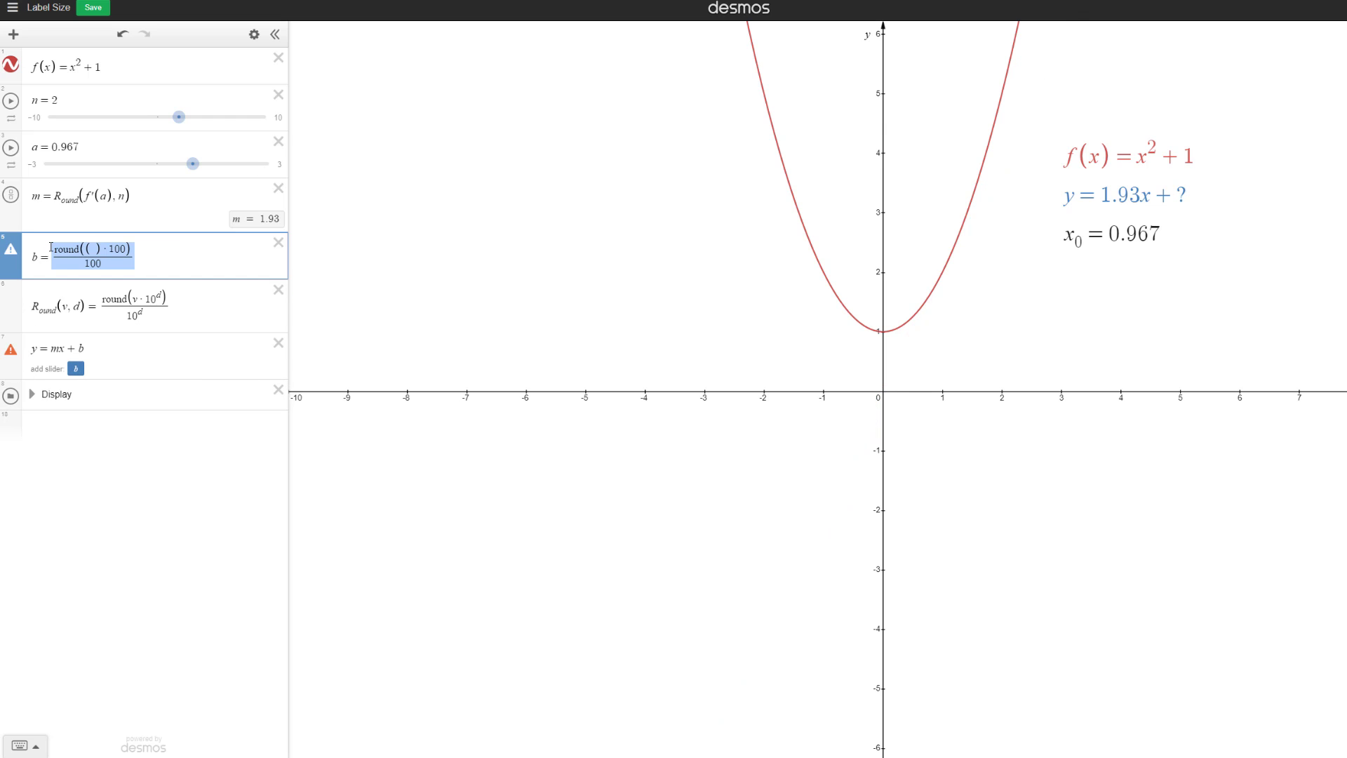
text(R_ound)
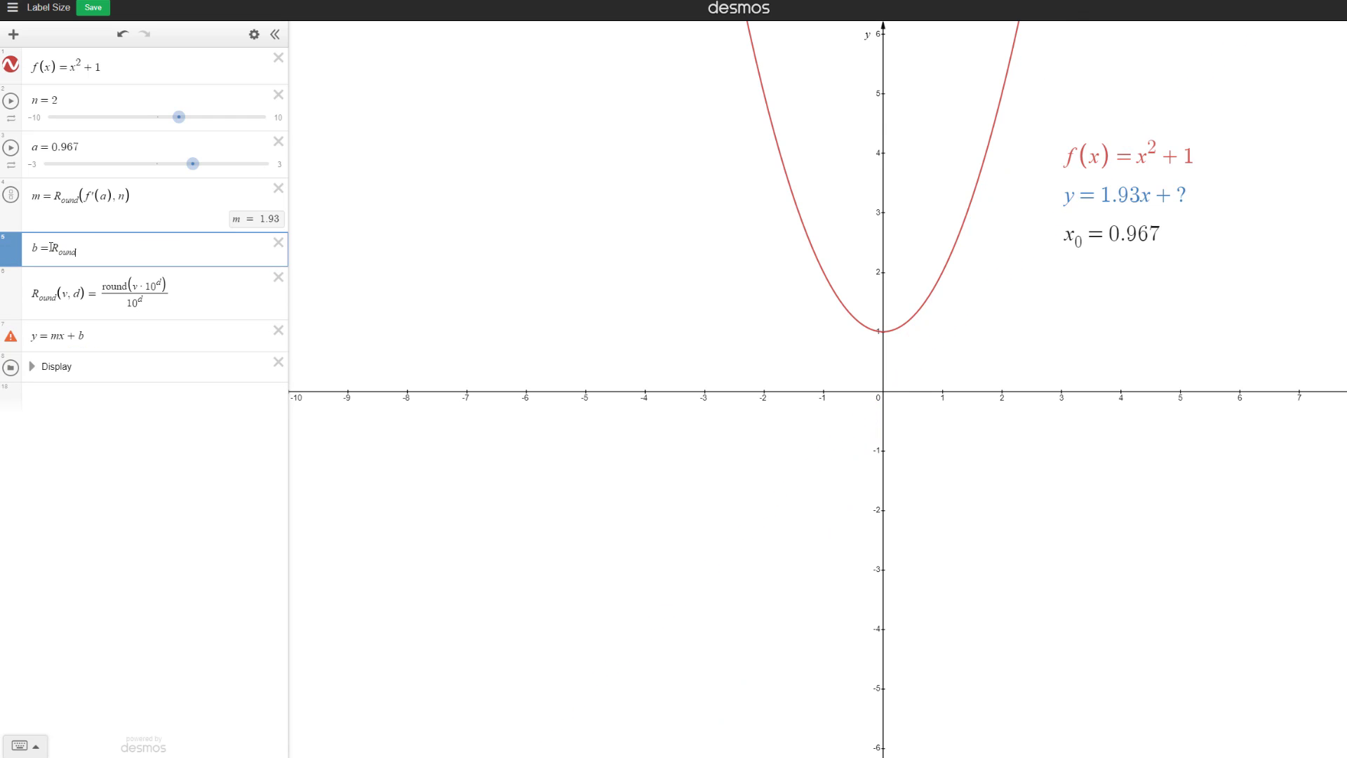
text(()
key(ctrl+v)
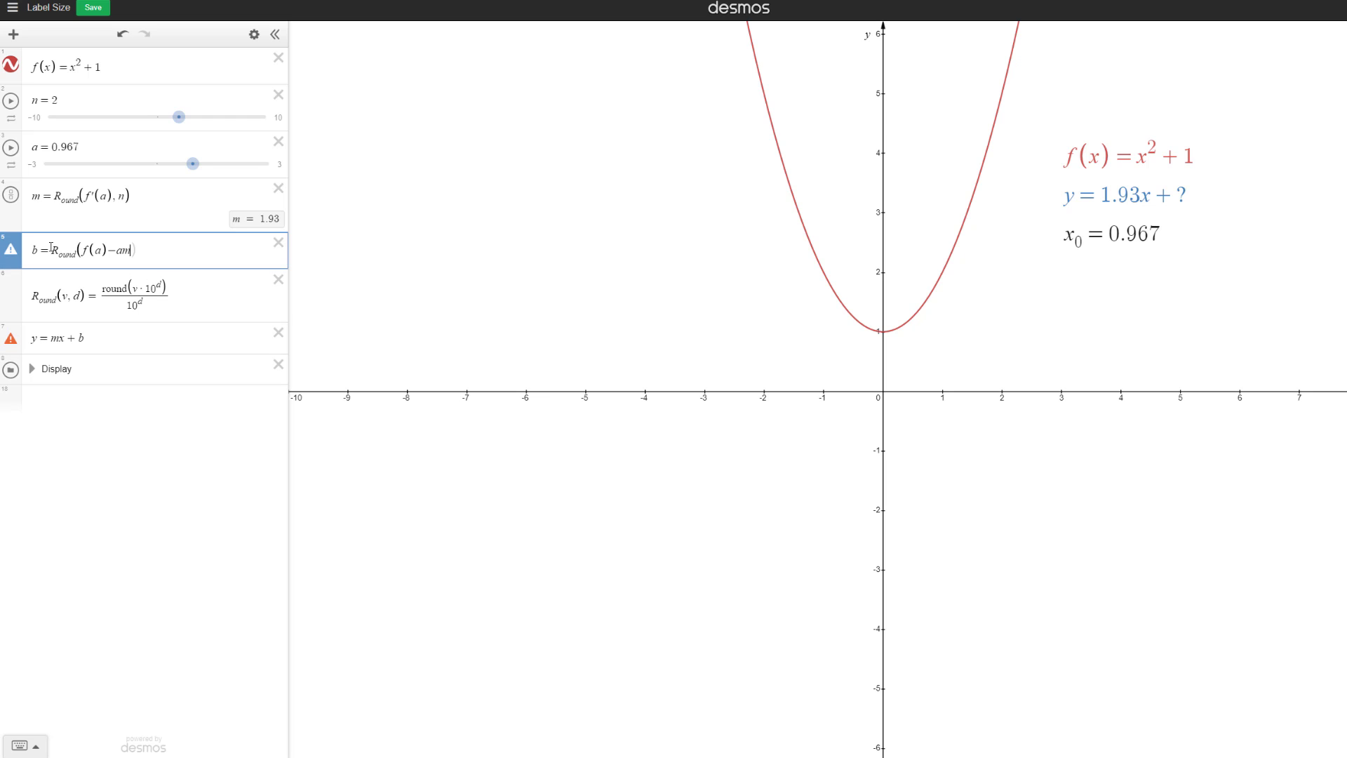
text(,n)
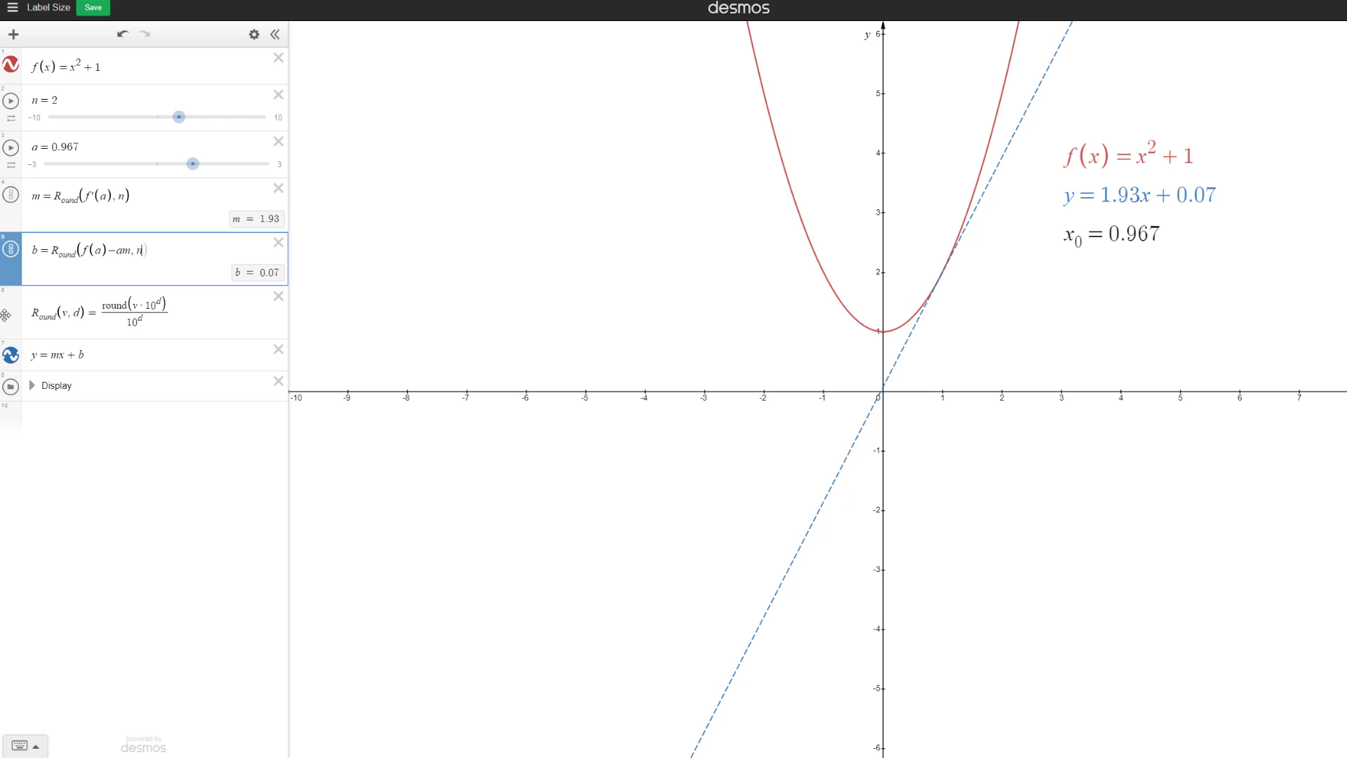
drag(5, 315, 94, 411)
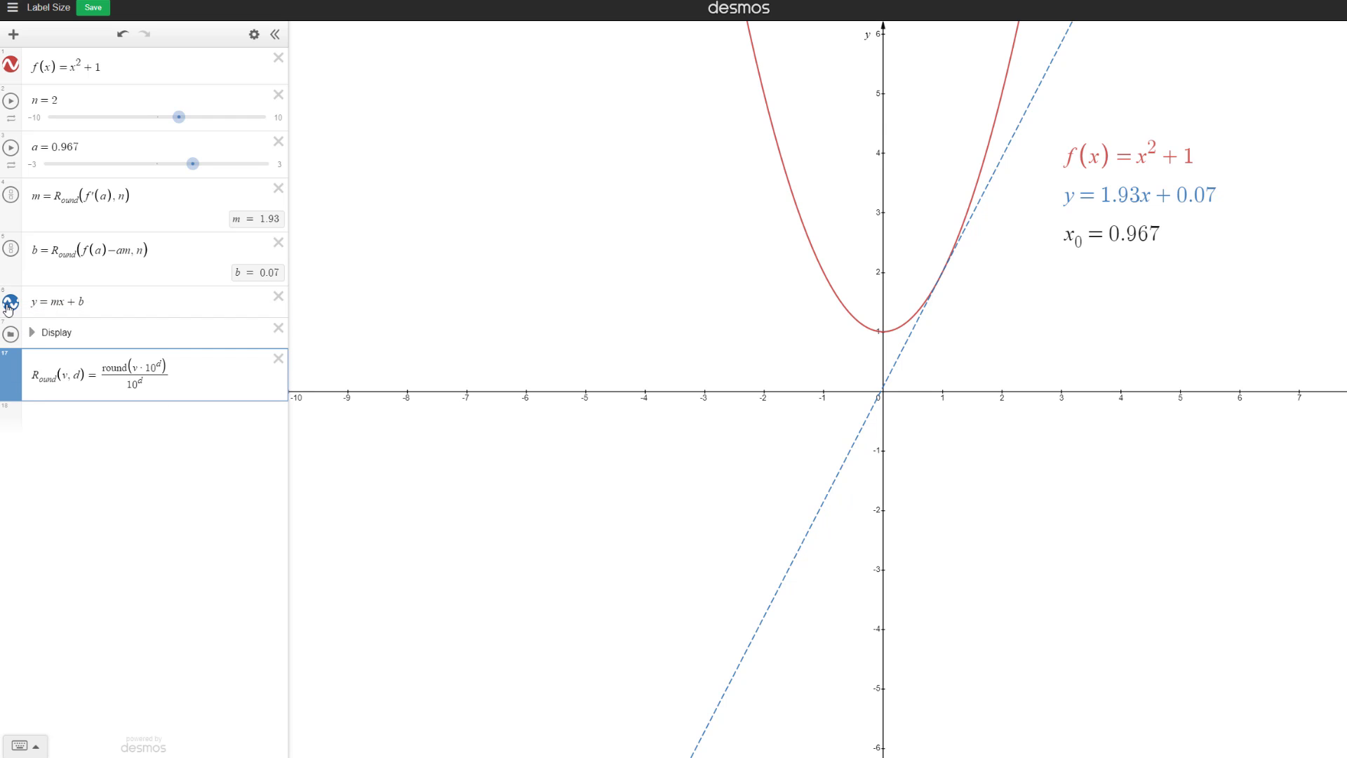
Move y = mx + b second in the list and retitle the graph 'Rounding Function'
drag(8, 306, 9, 104)
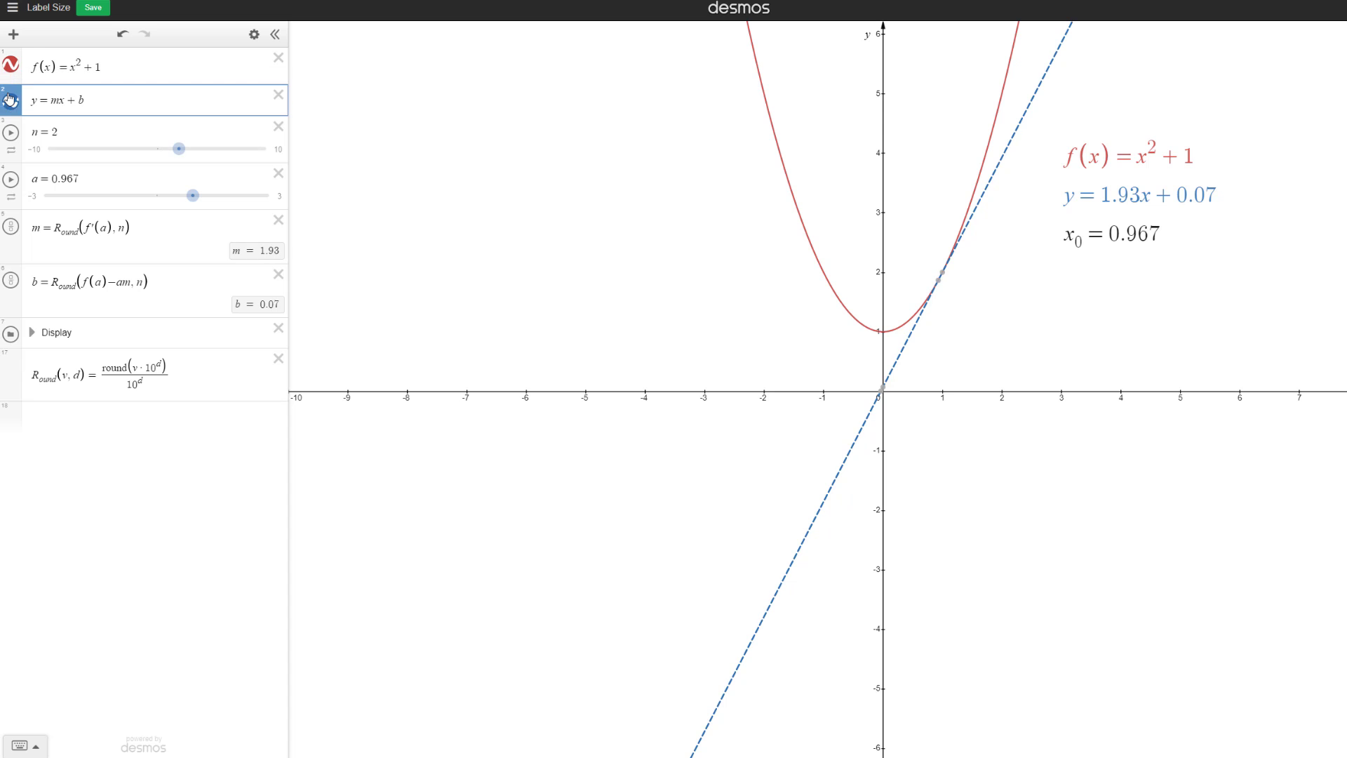
click(40, 9)
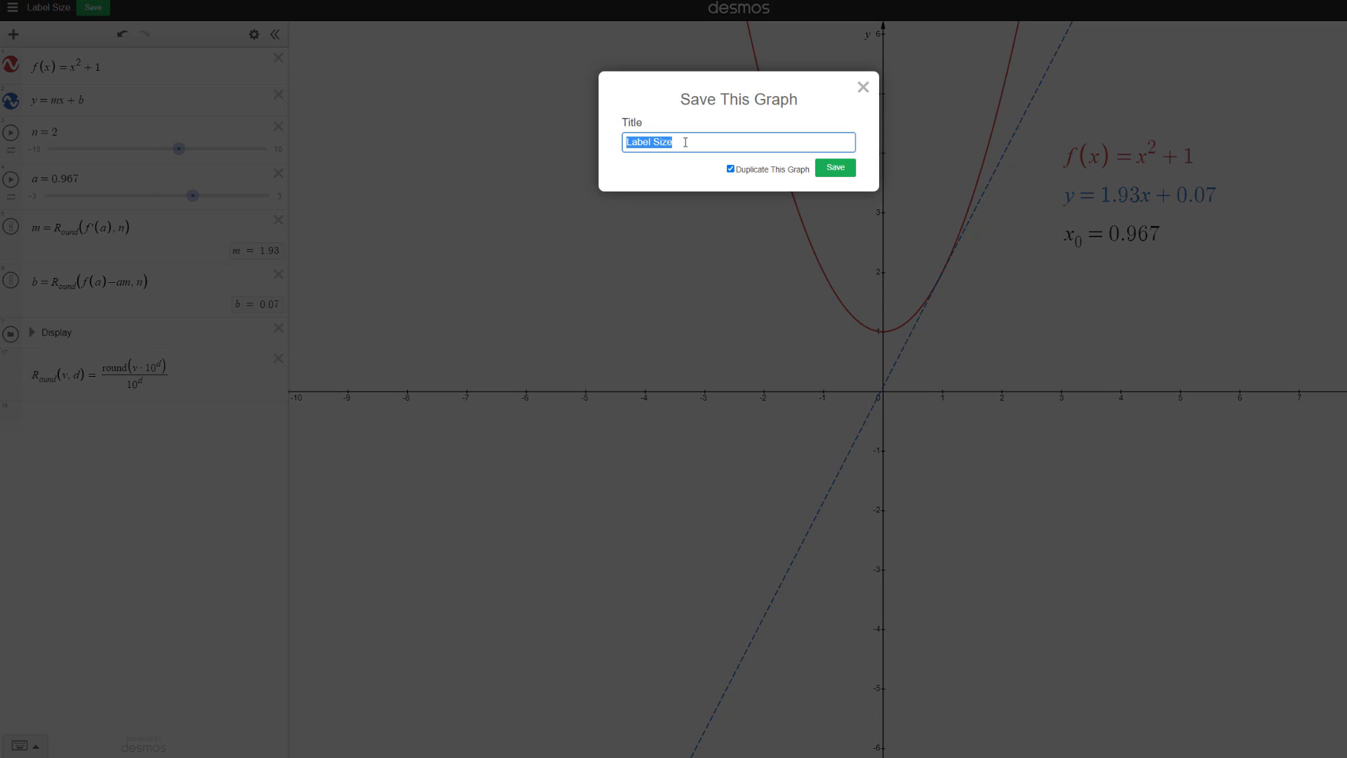
key(BackSpace)
text(Rounding Function)
key(Return)
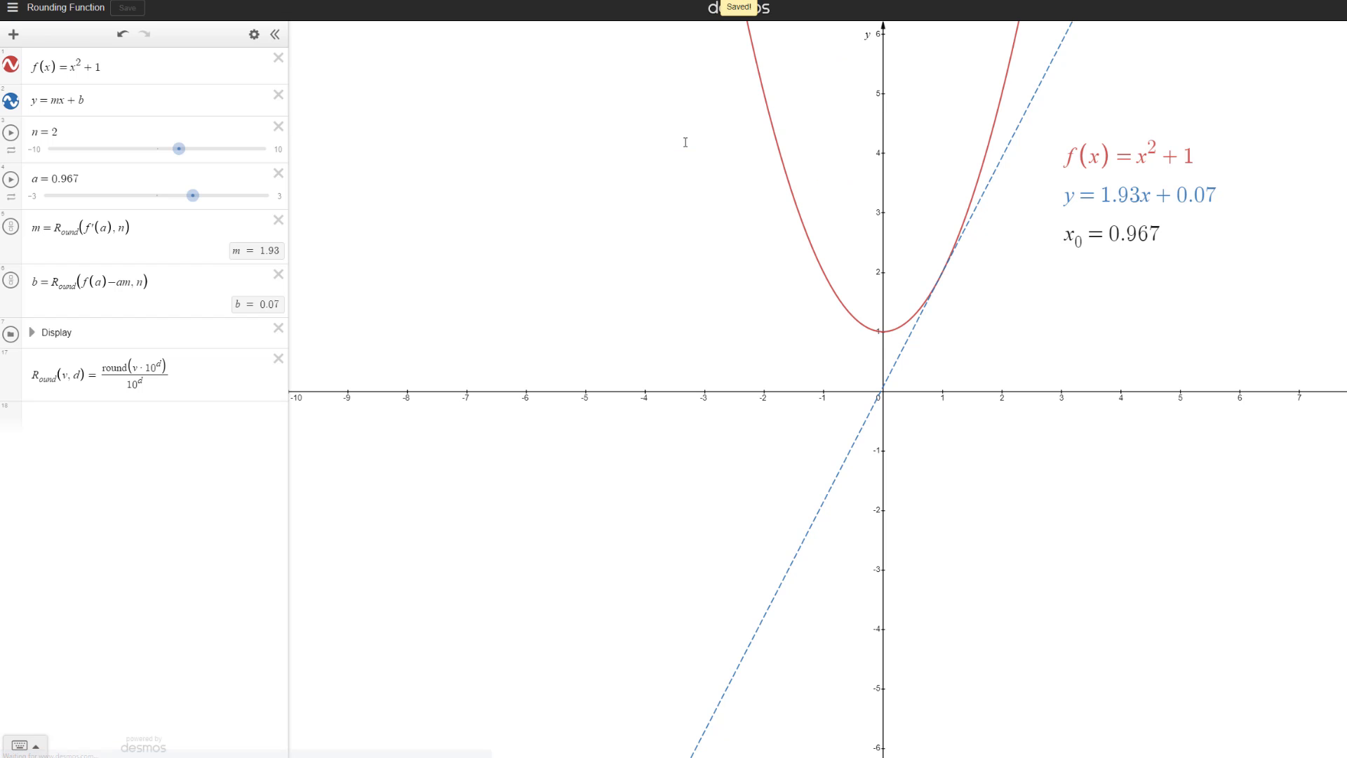